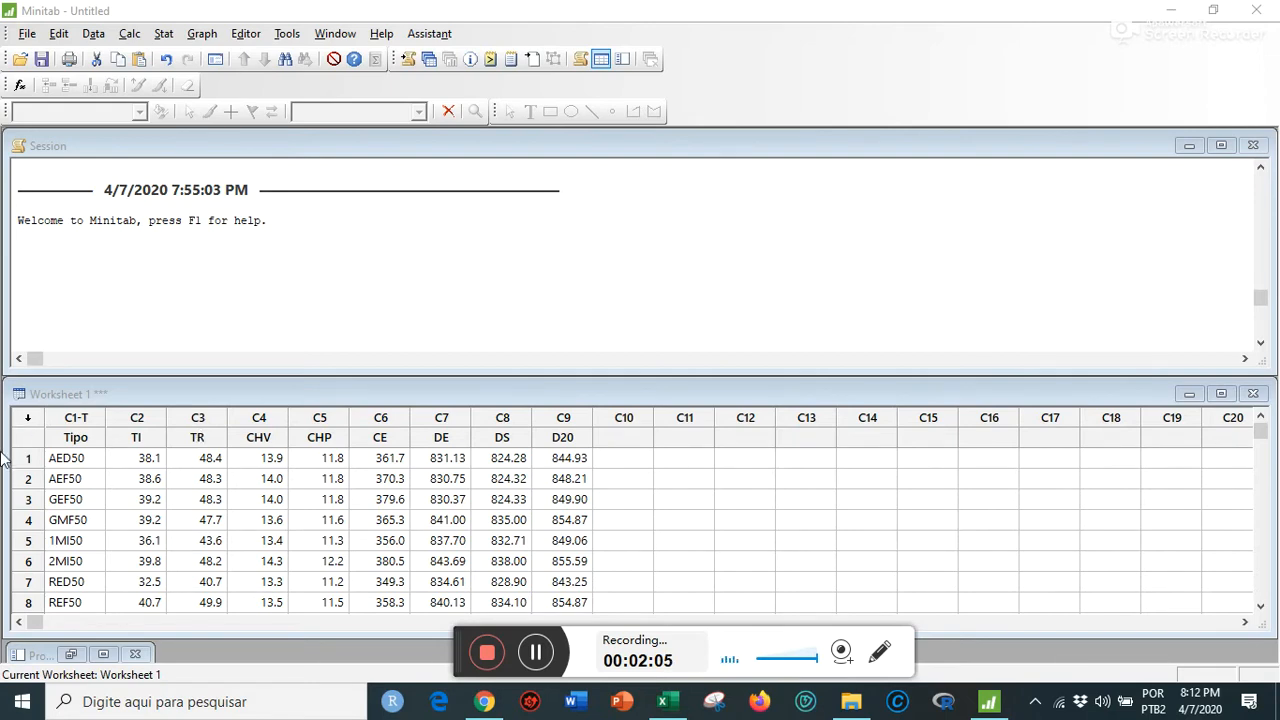
- Start a multivariate Cluster Observations analysis using columns TI through D20 as the variables
scroll(72, 458, down, 1)
scroll(77, 478, up, 1)
click(166, 36)
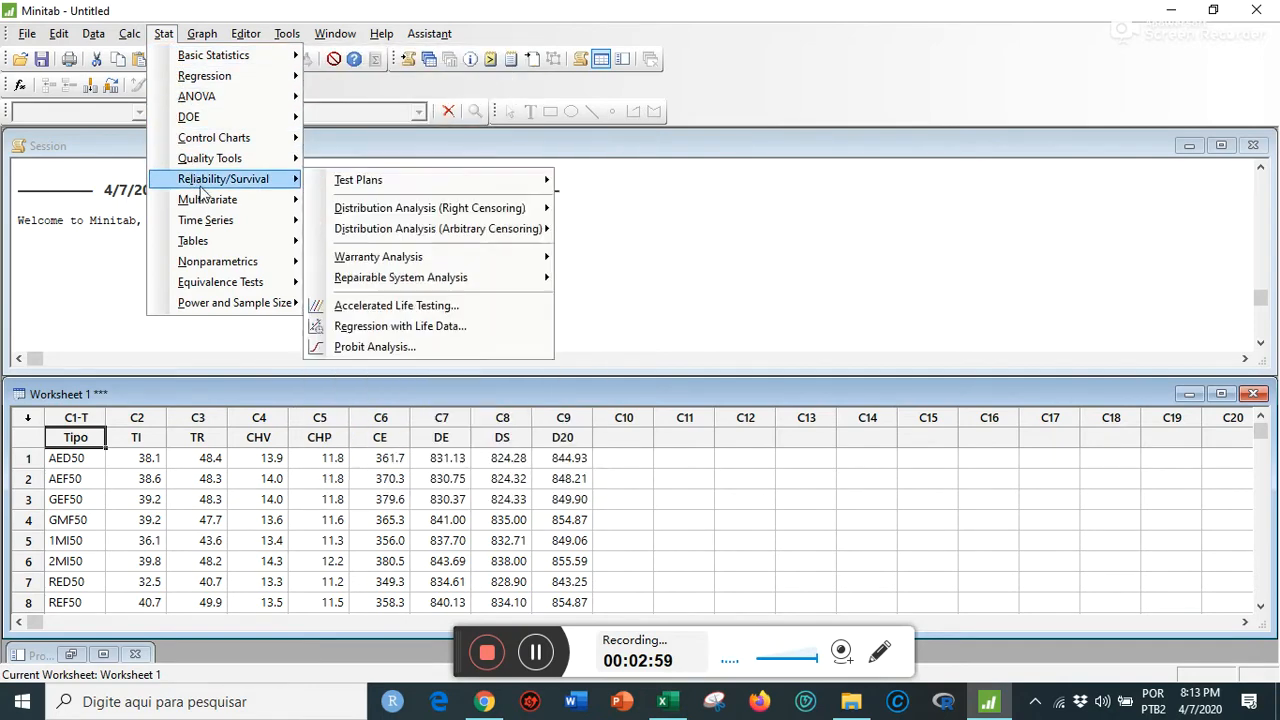
mouse_move(207, 204)
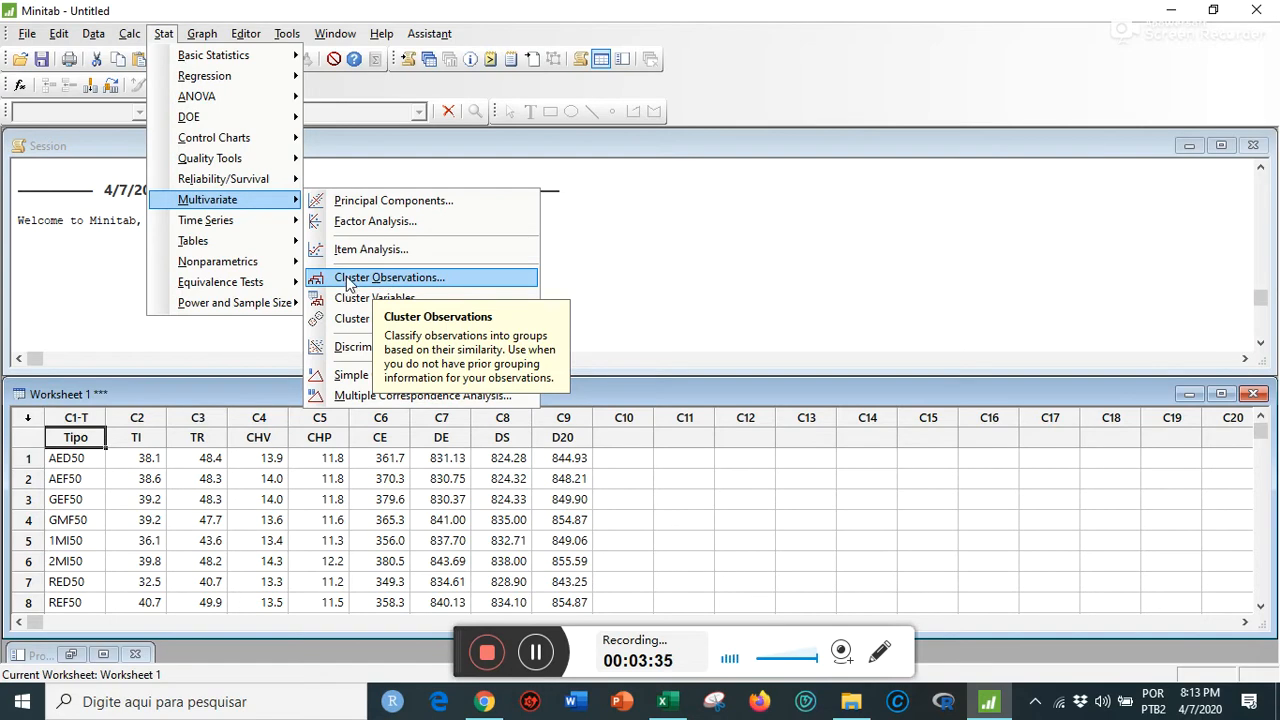
click(346, 279)
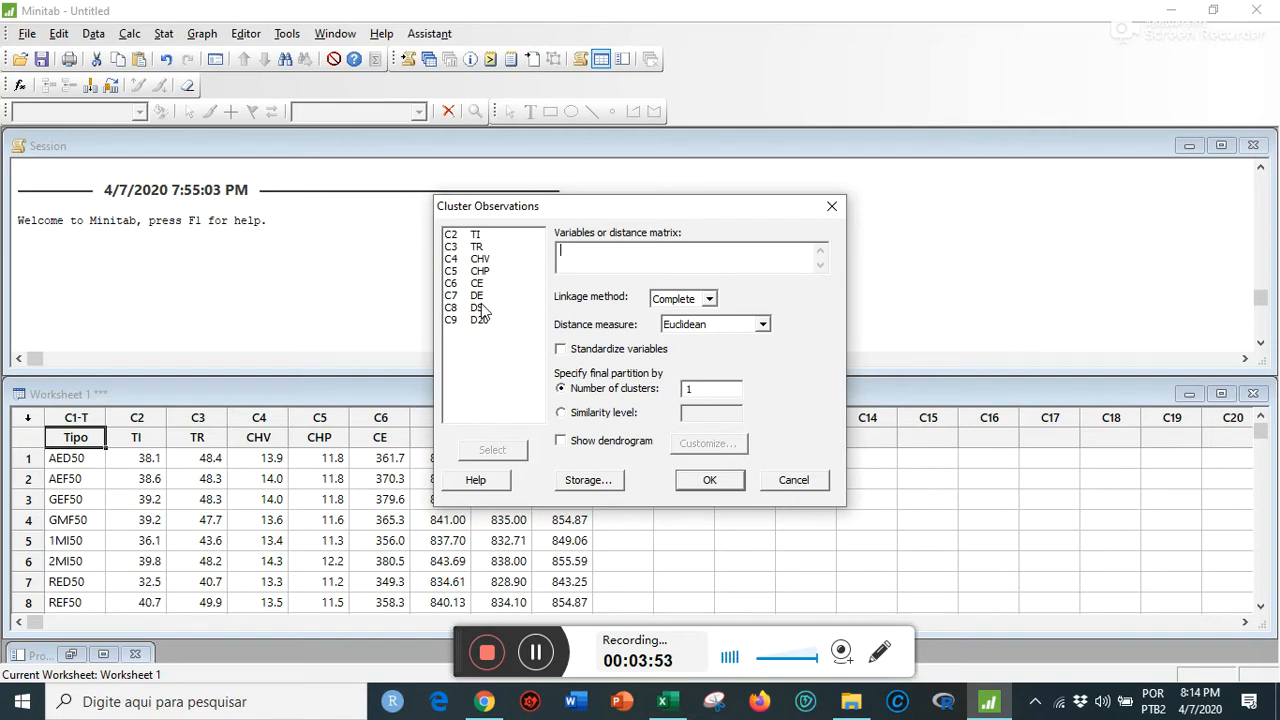
drag(455, 236, 494, 313)
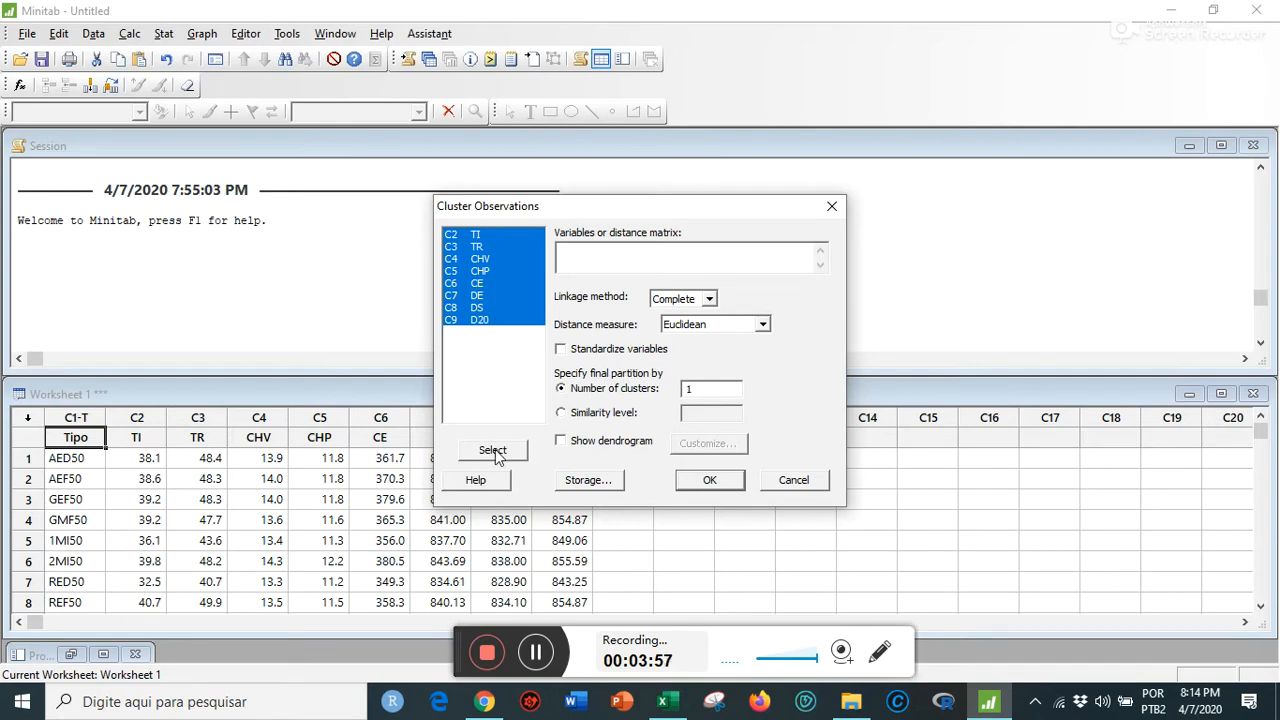
click(493, 451)
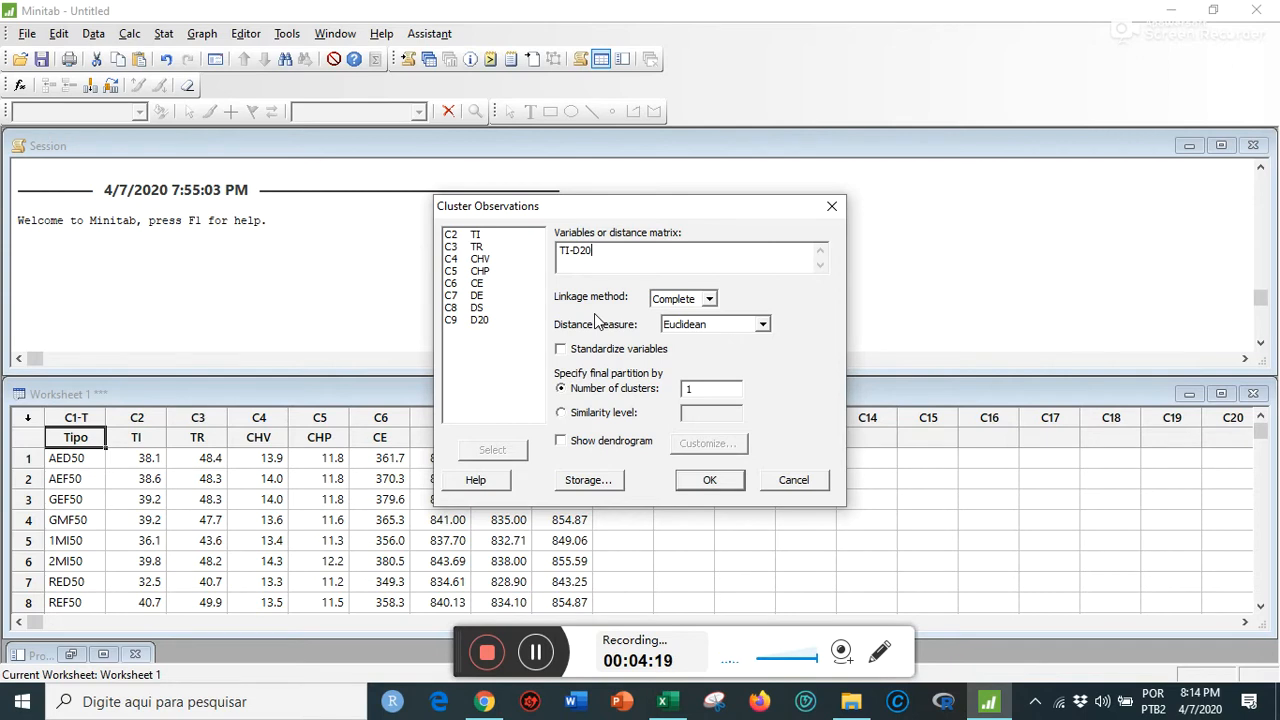
- Set the linkage method to Ward and enable standardizing of the variables
click(709, 299)
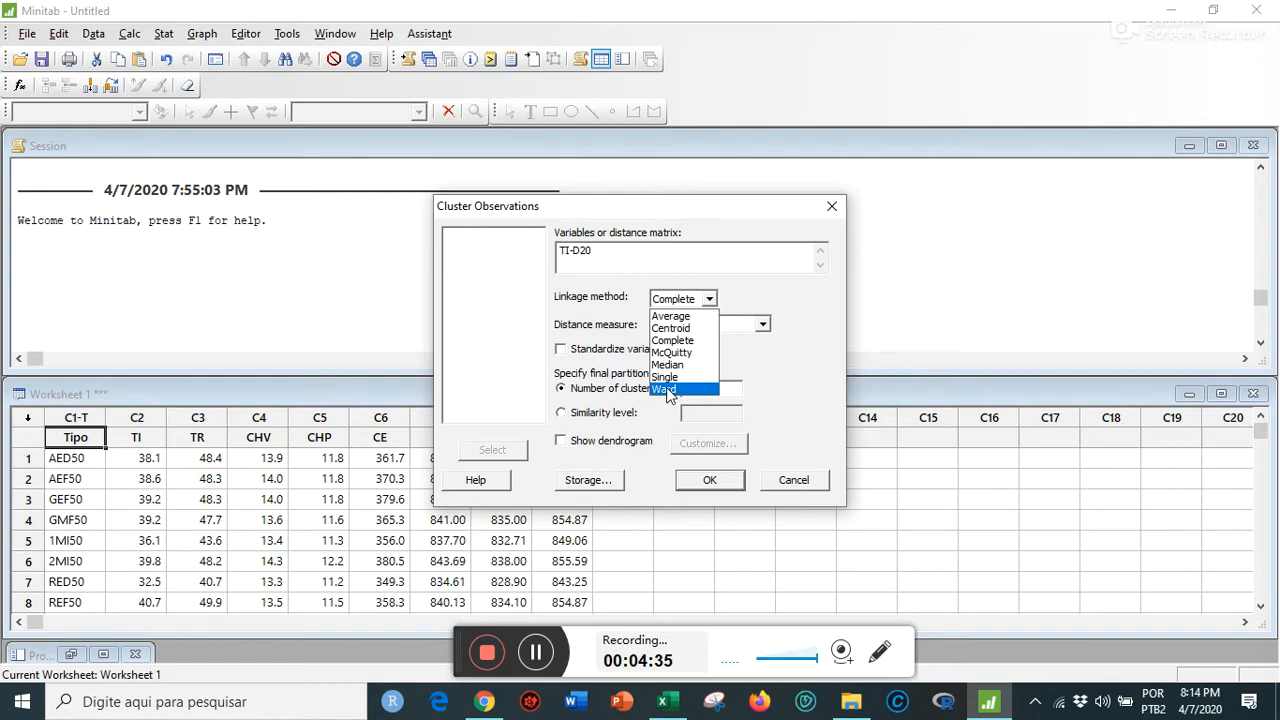
click(666, 389)
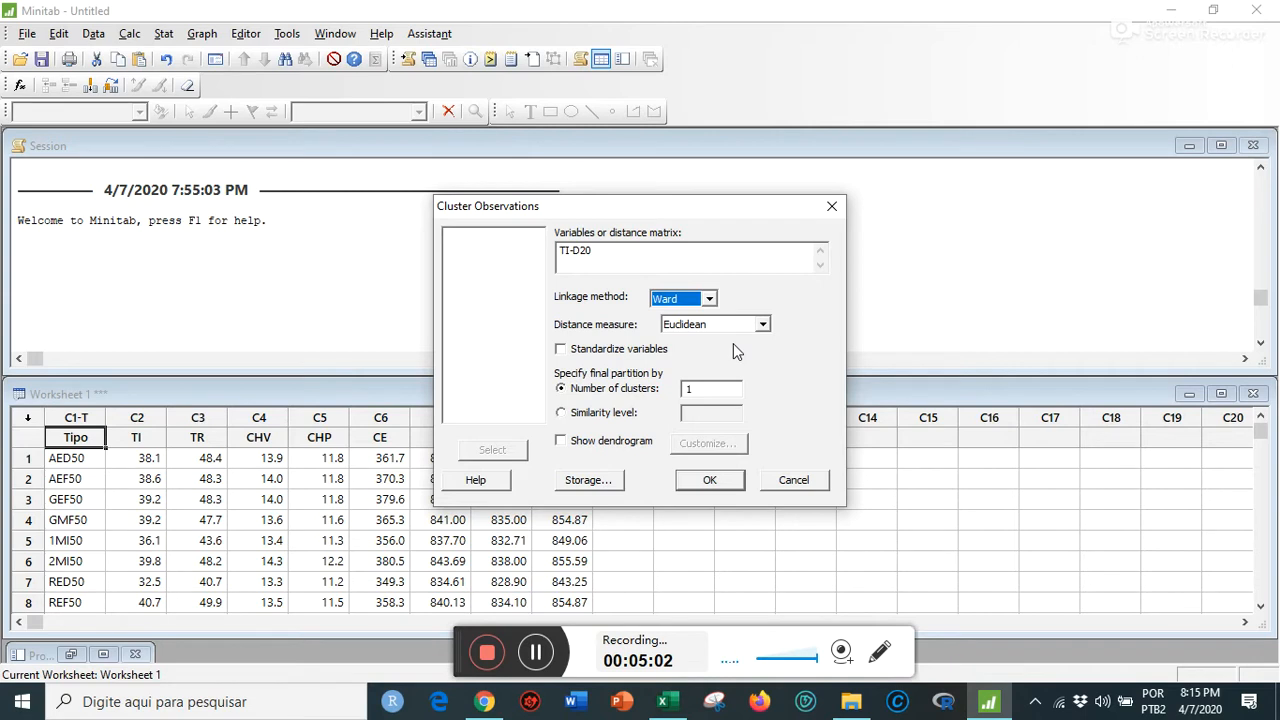
click(561, 349)
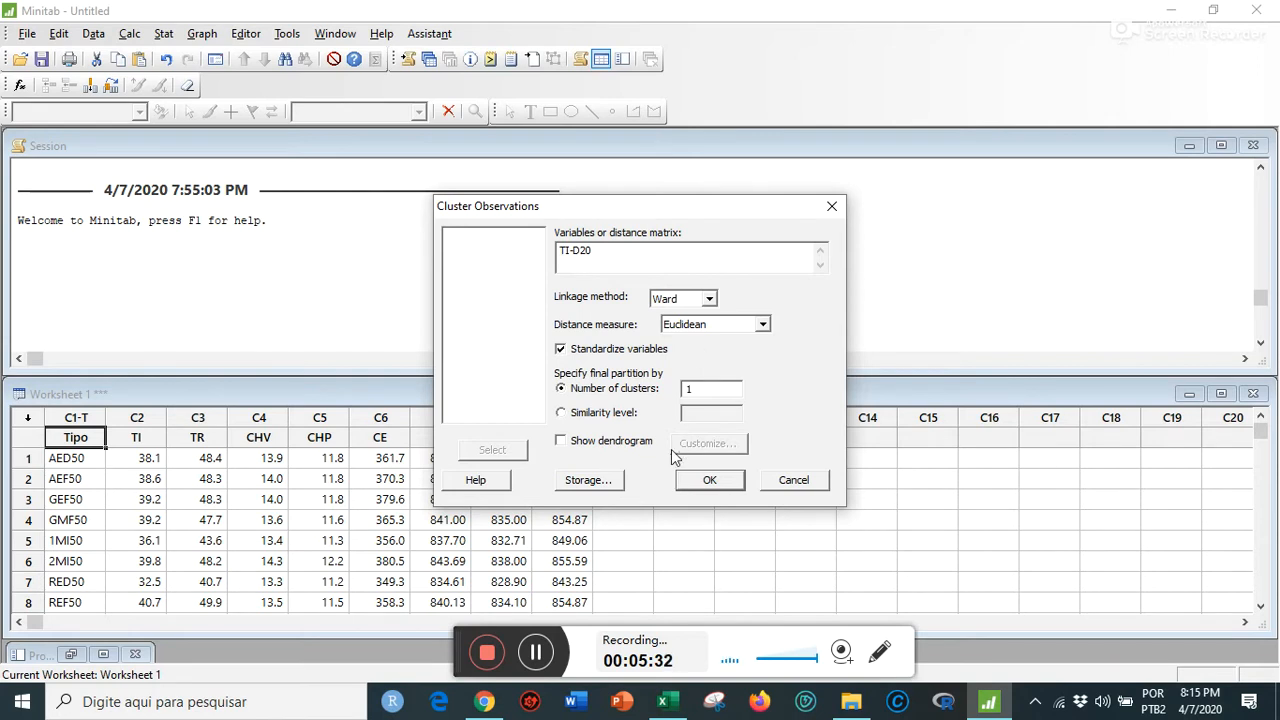
click(538, 652)
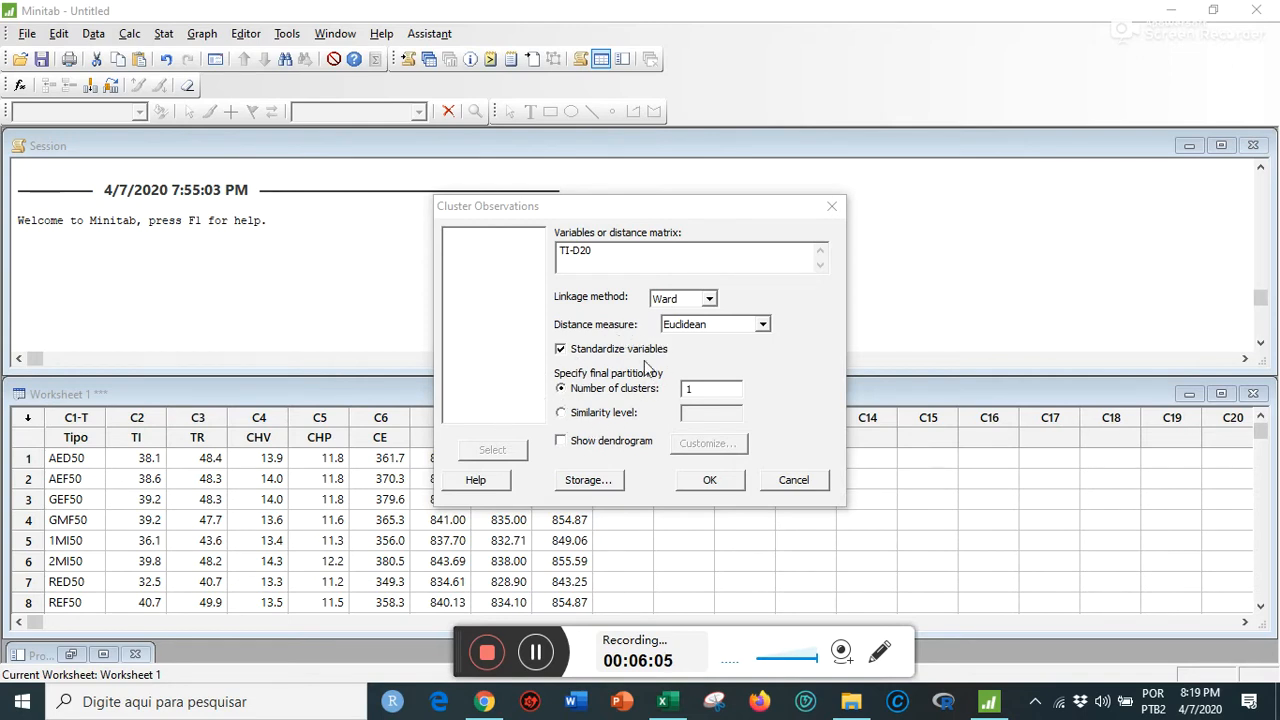
- Enable the dendrogram without customizing it and run the cluster analysis
click(561, 441)
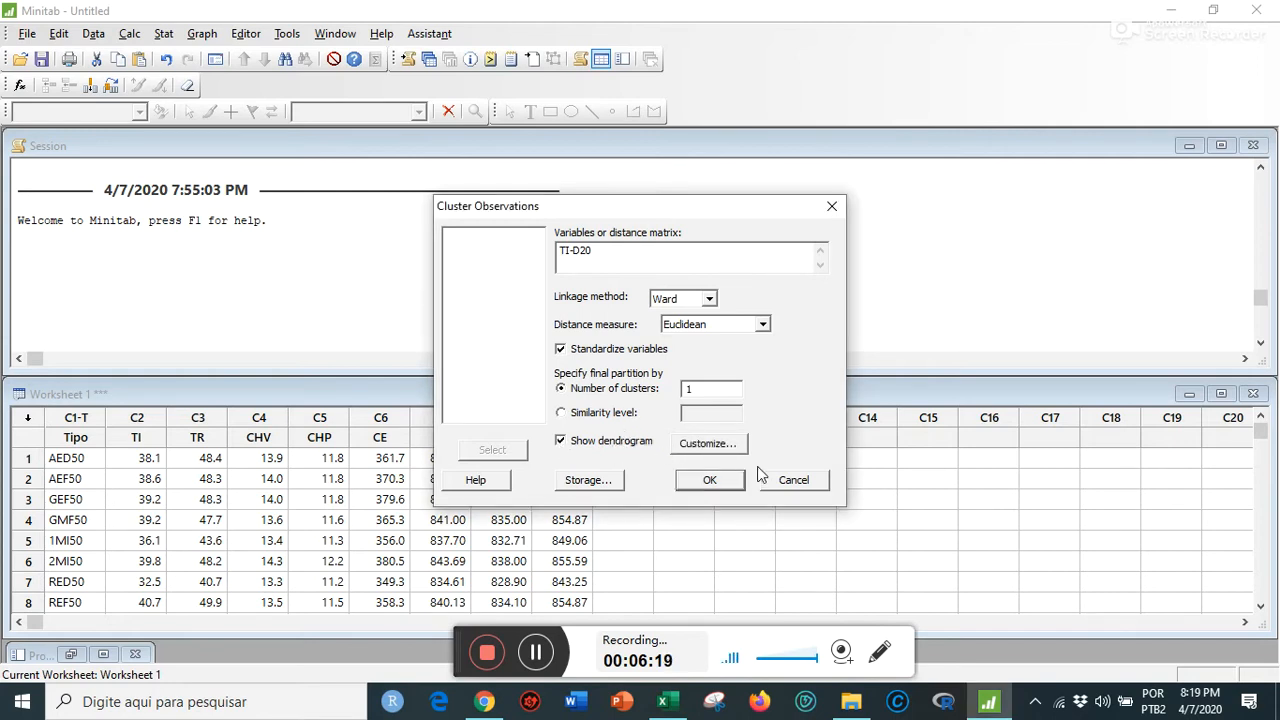
click(708, 444)
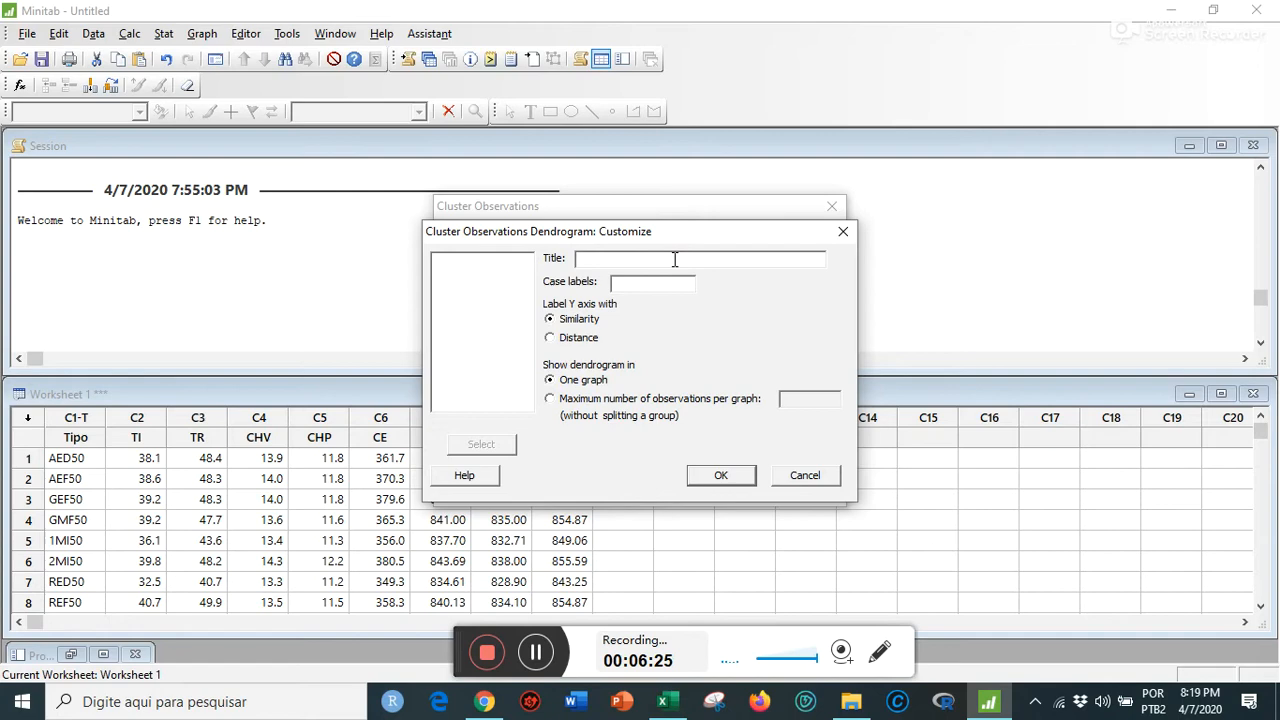
click(816, 480)
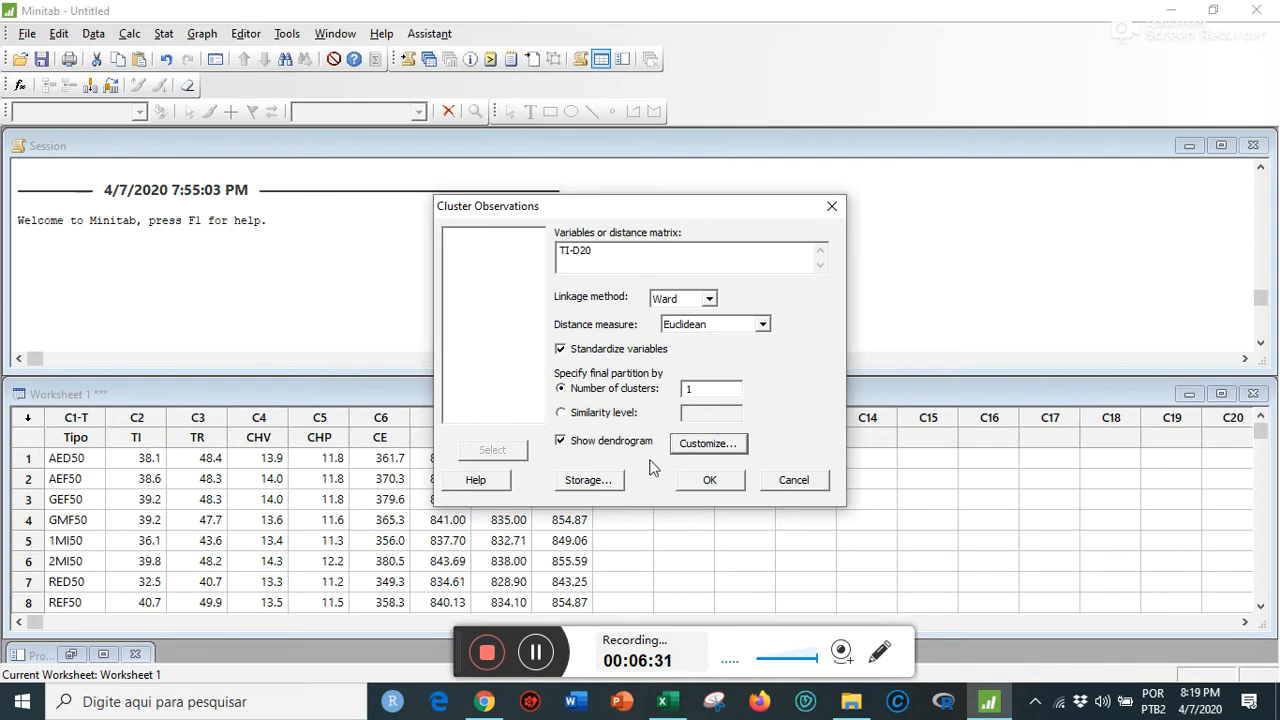
click(709, 482)
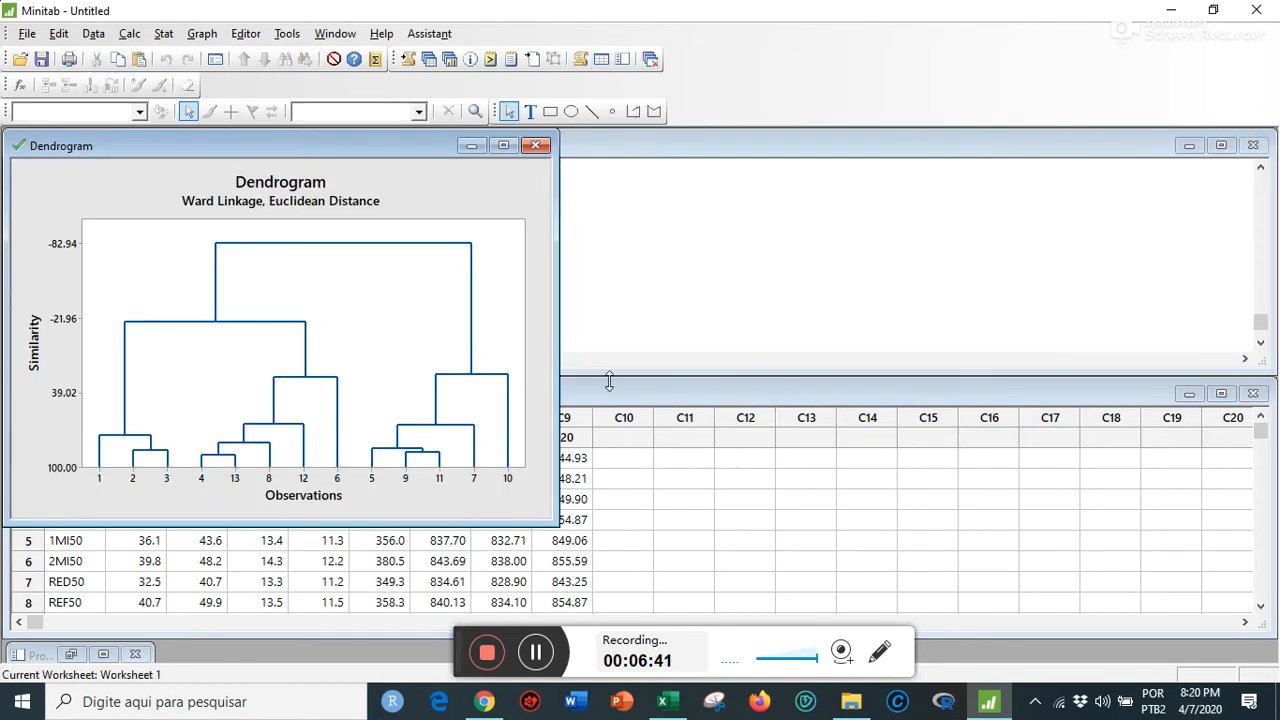
- Move the dendrogram window off the session output and set its Y scale type to Distance
drag(194, 145, 698, 129)
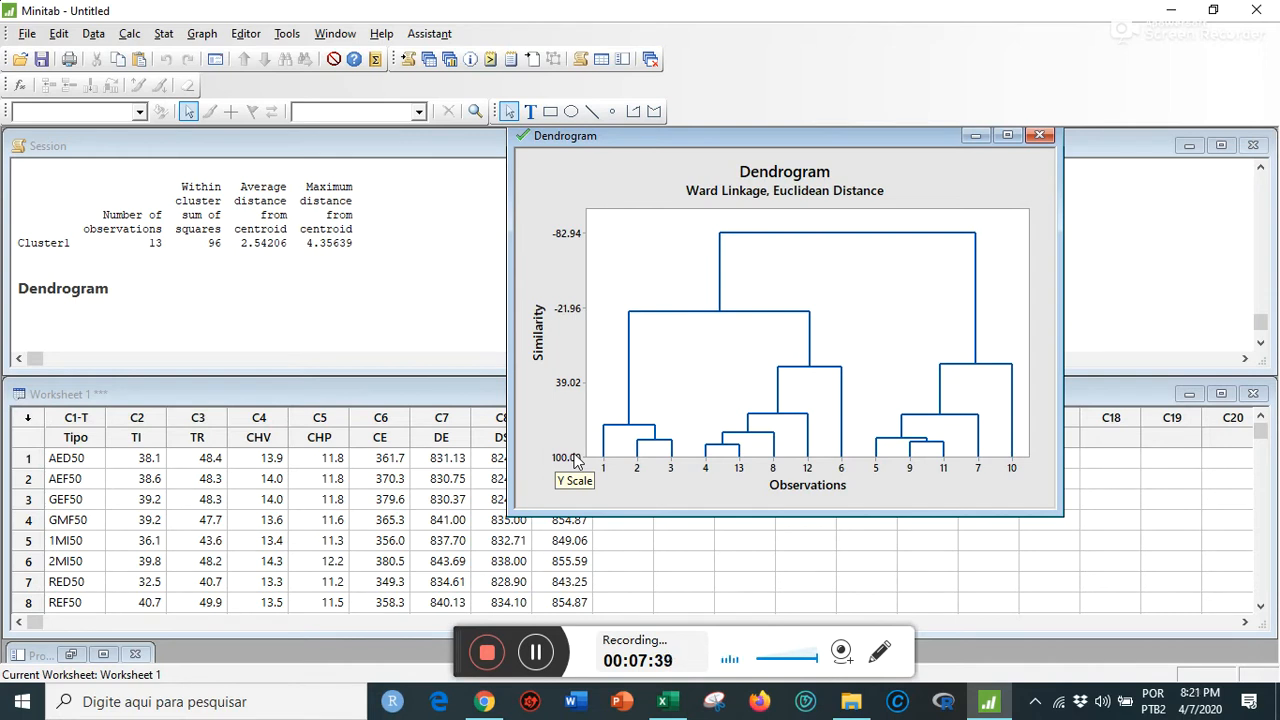
click(568, 392)
double_click(566, 392)
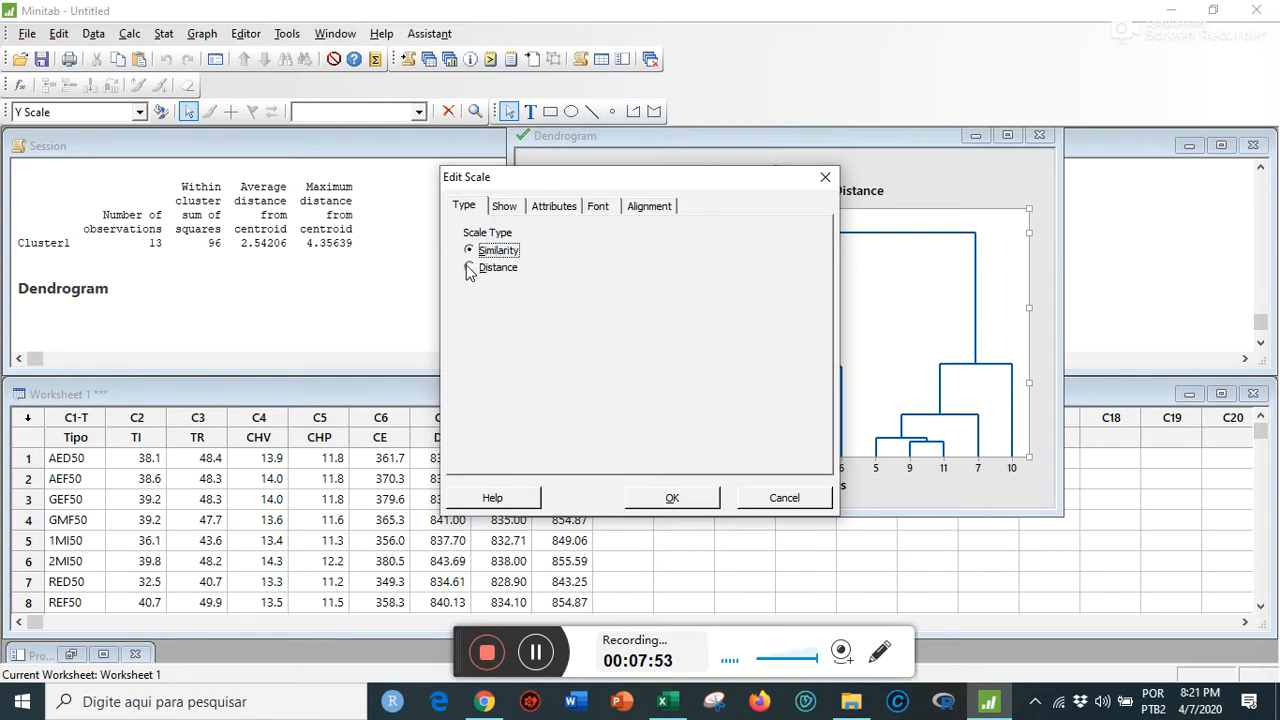
click(472, 268)
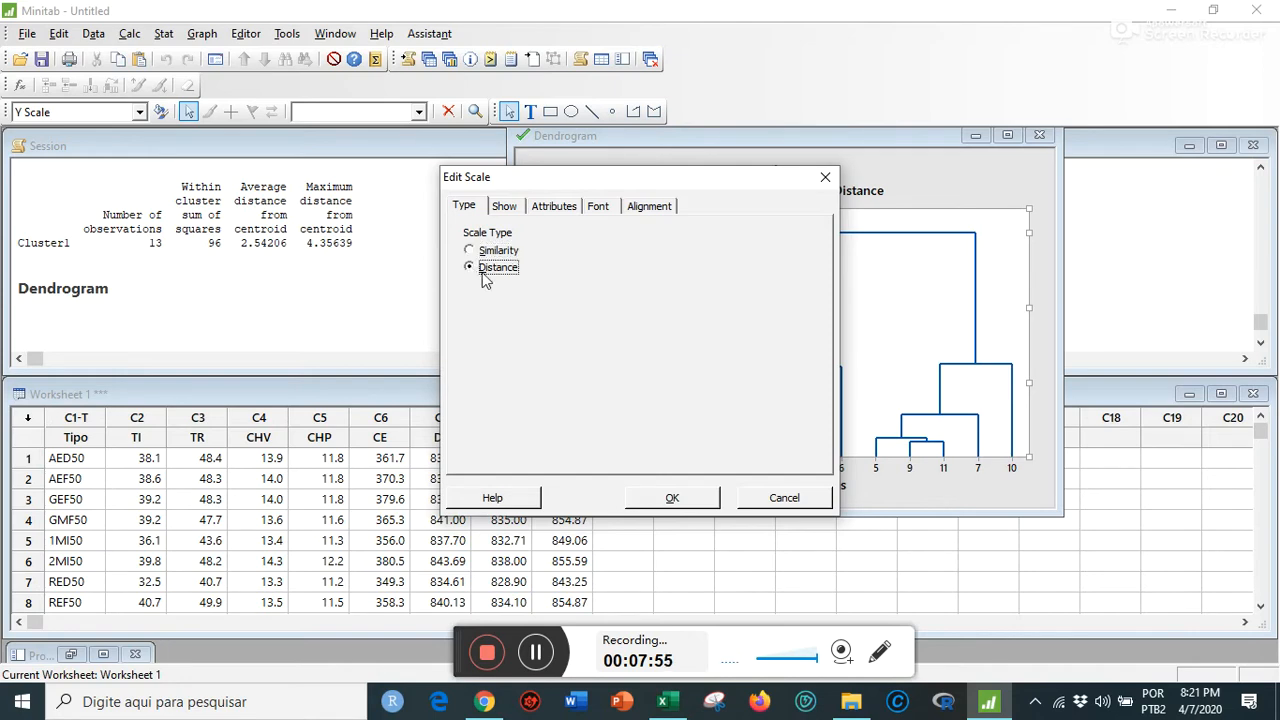
click(684, 501)
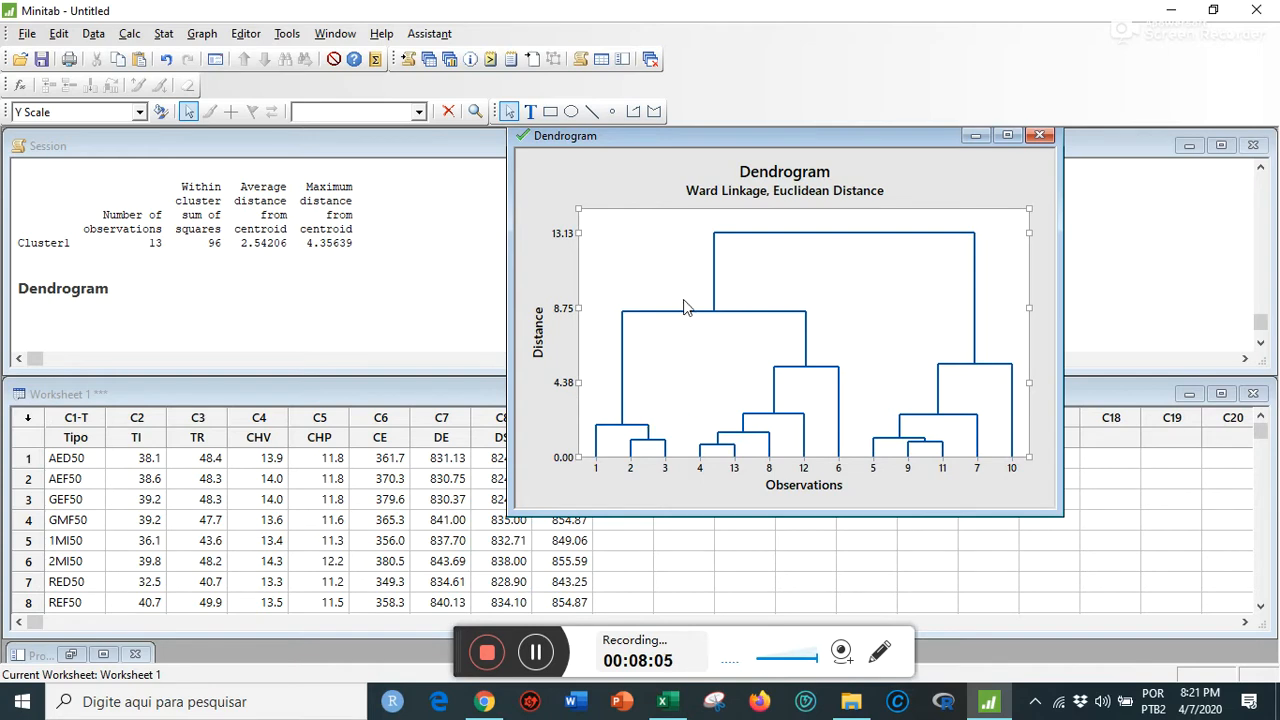
click(636, 252)
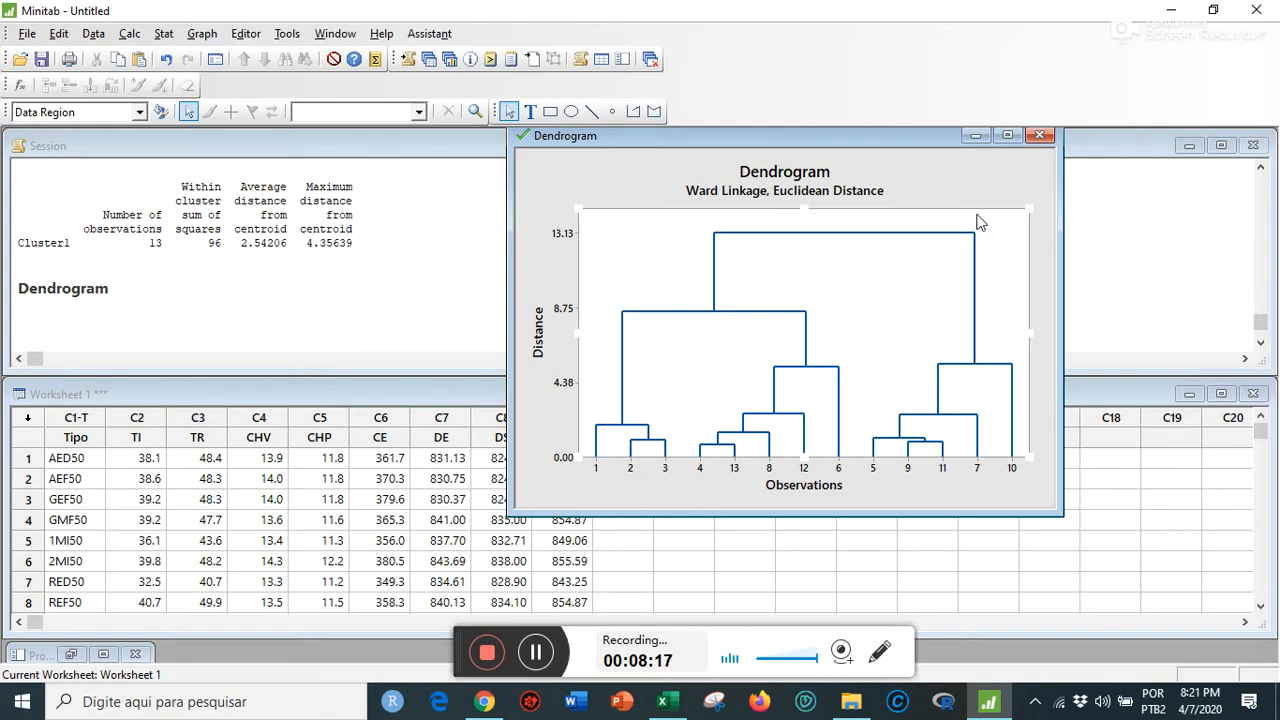
click(976, 182)
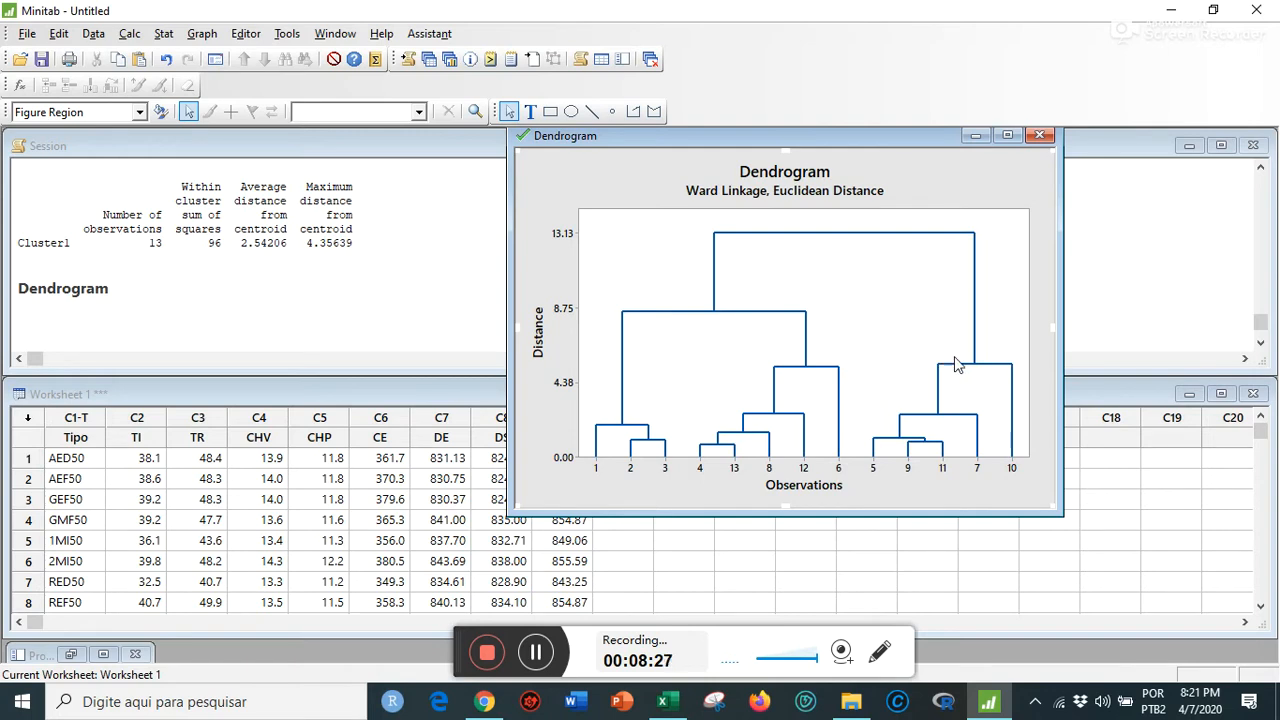
mouse_move(970, 372)
click(714, 302)
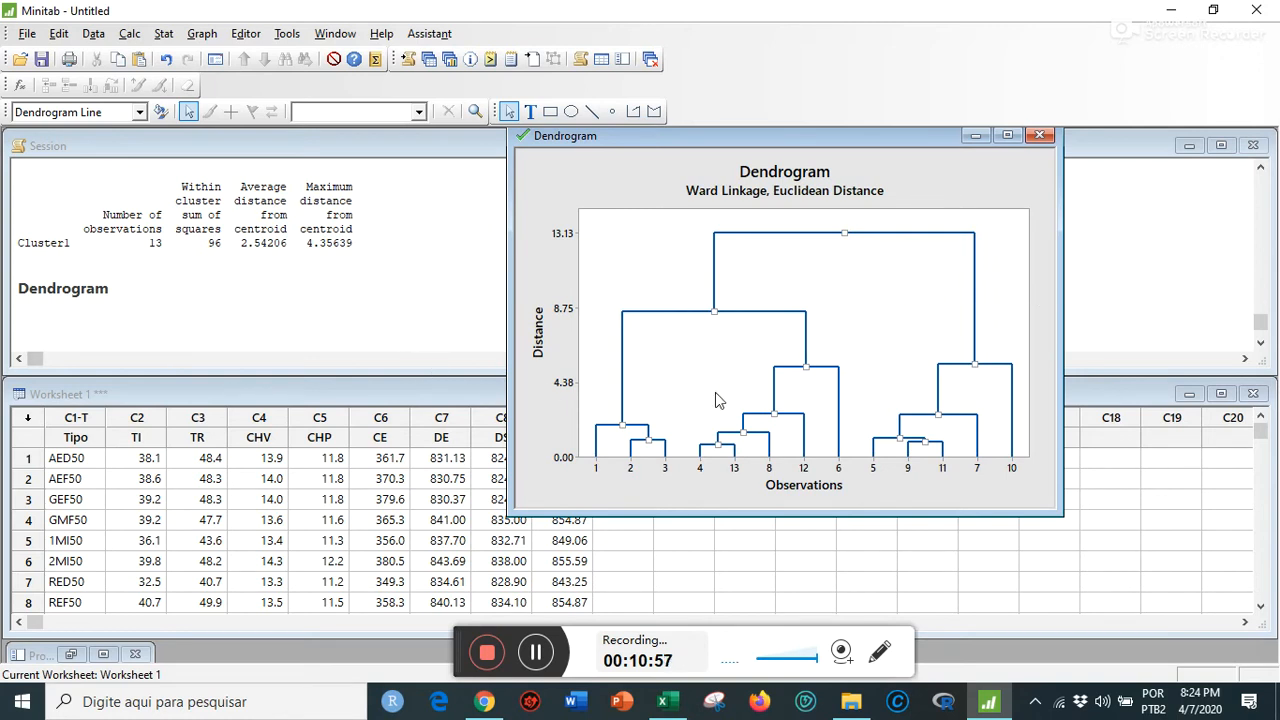
click(643, 272)
click(726, 488)
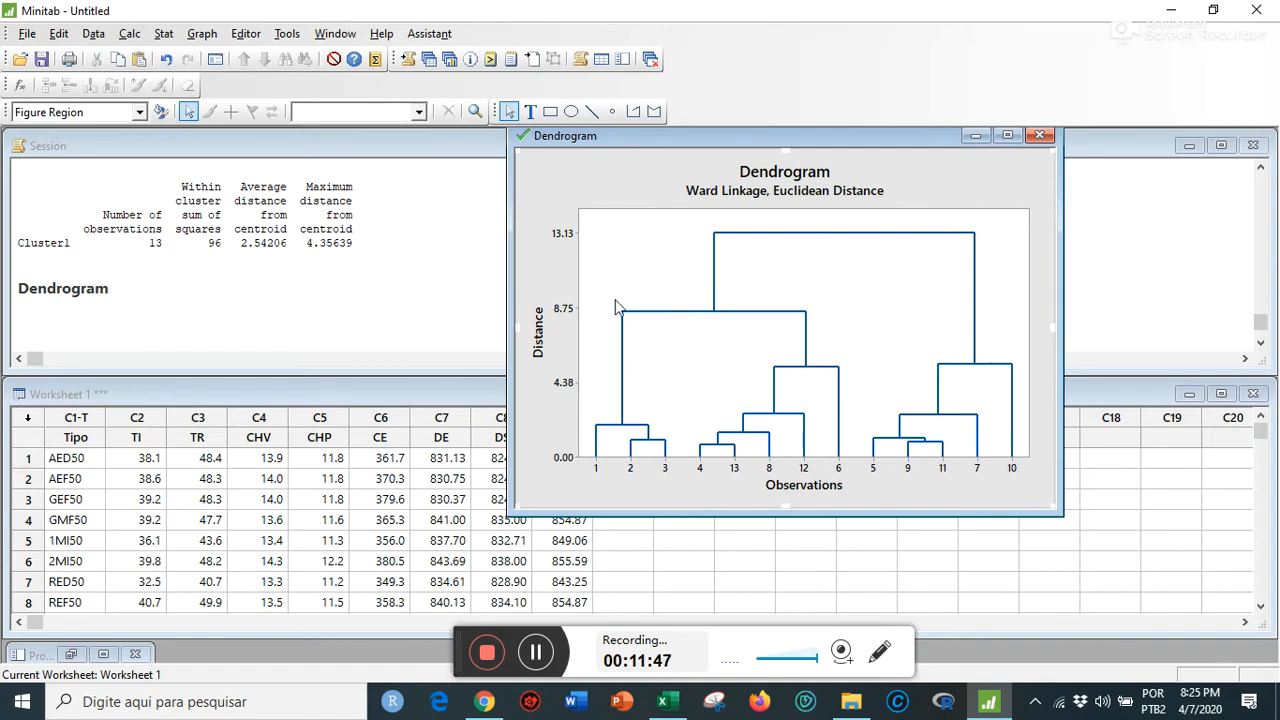
- Give the dendrogram's figure region a custom fill pattern with a white background color
double_click(558, 183)
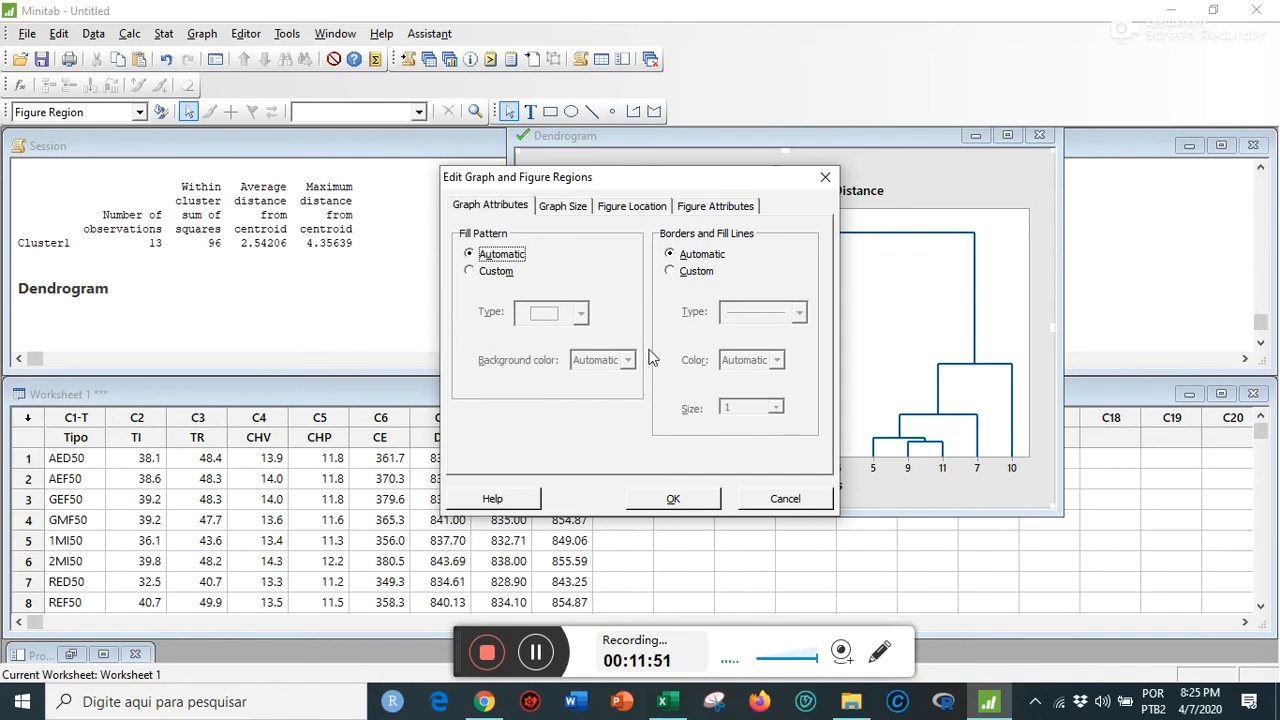
drag(625, 177, 301, 167)
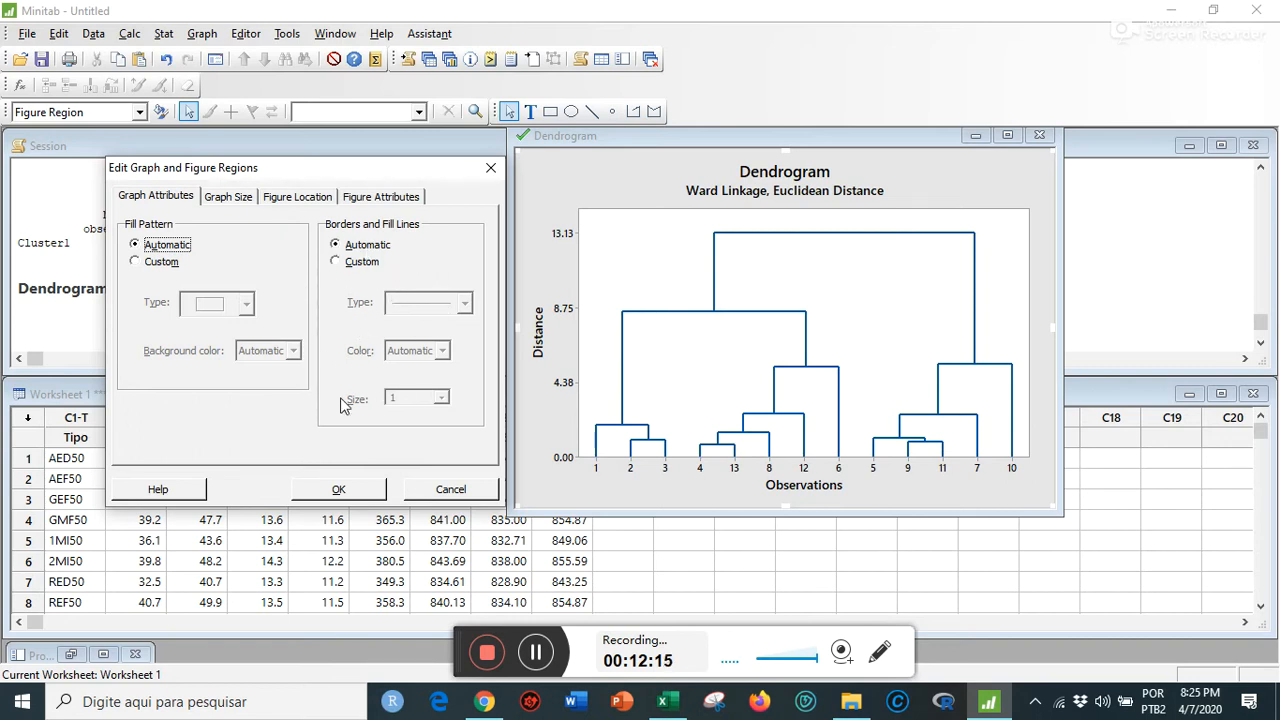
click(136, 264)
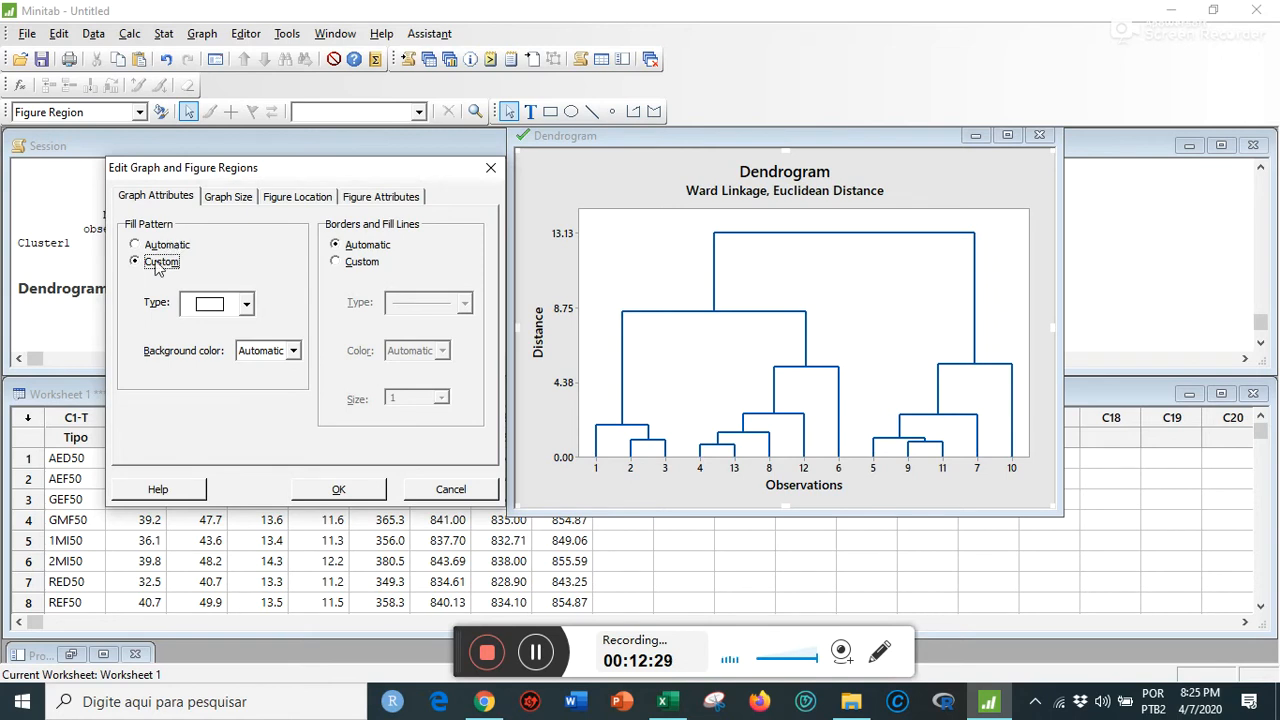
click(248, 306)
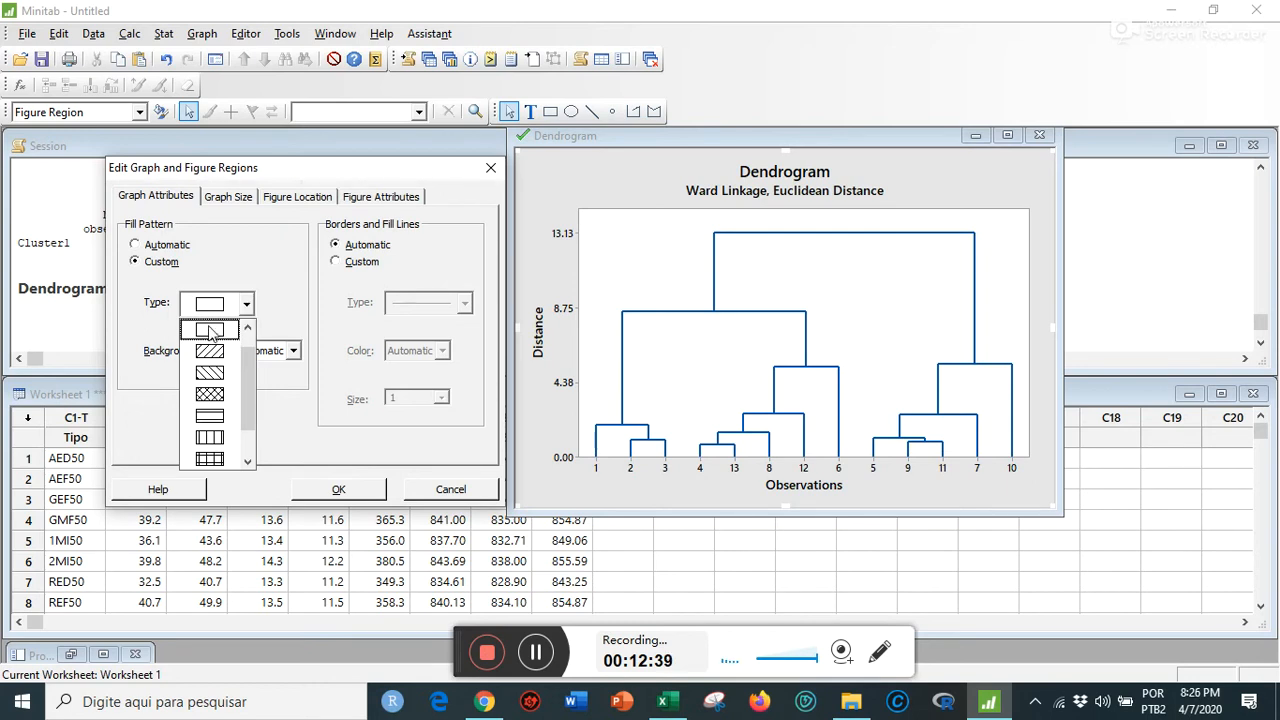
click(281, 296)
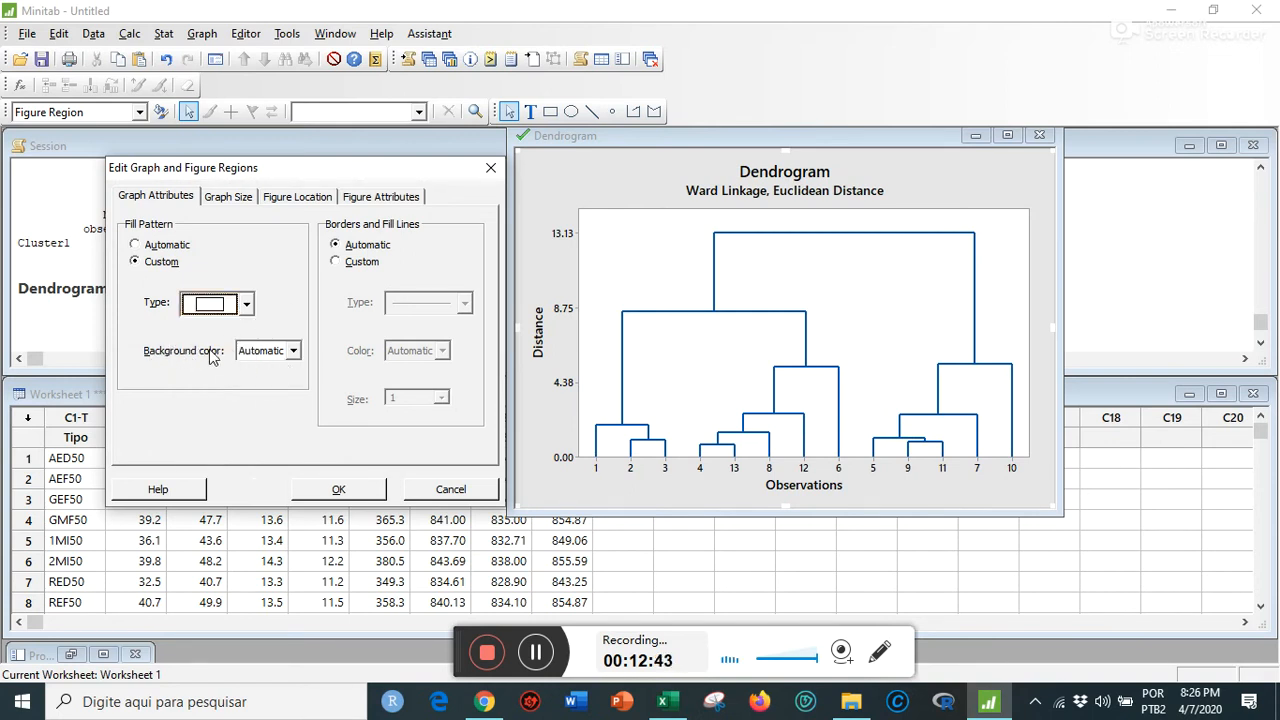
click(293, 351)
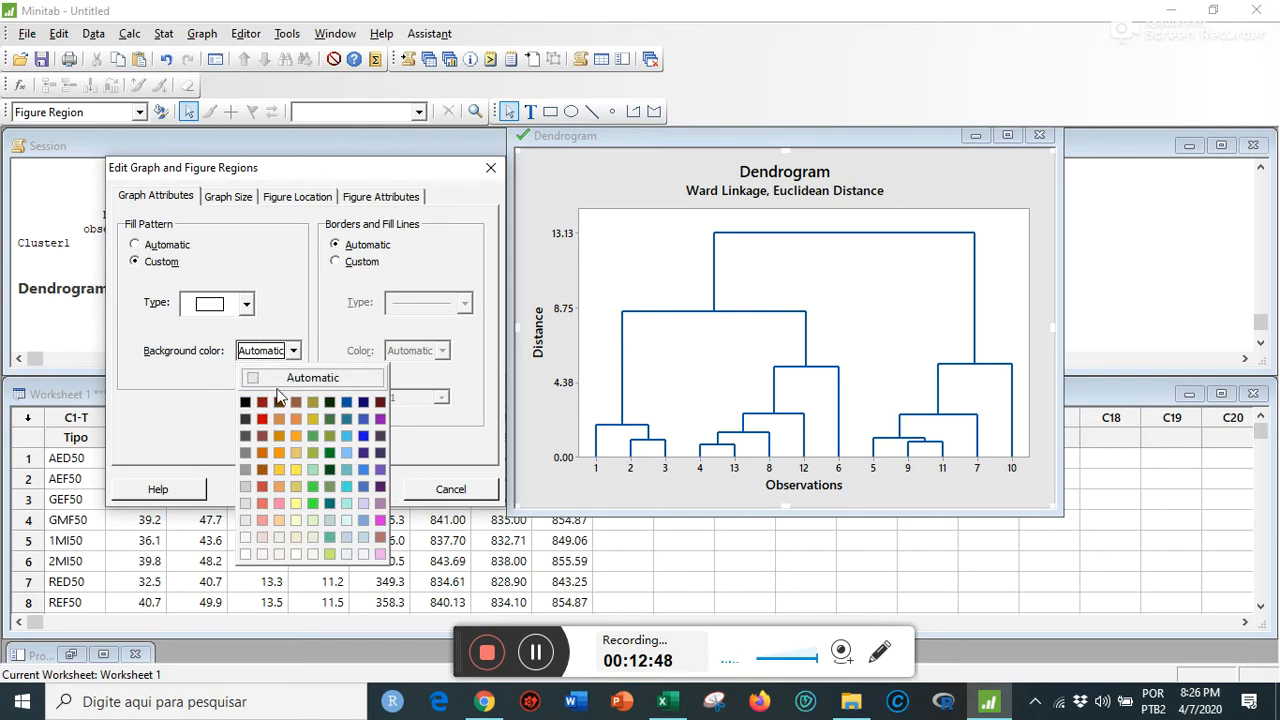
click(246, 554)
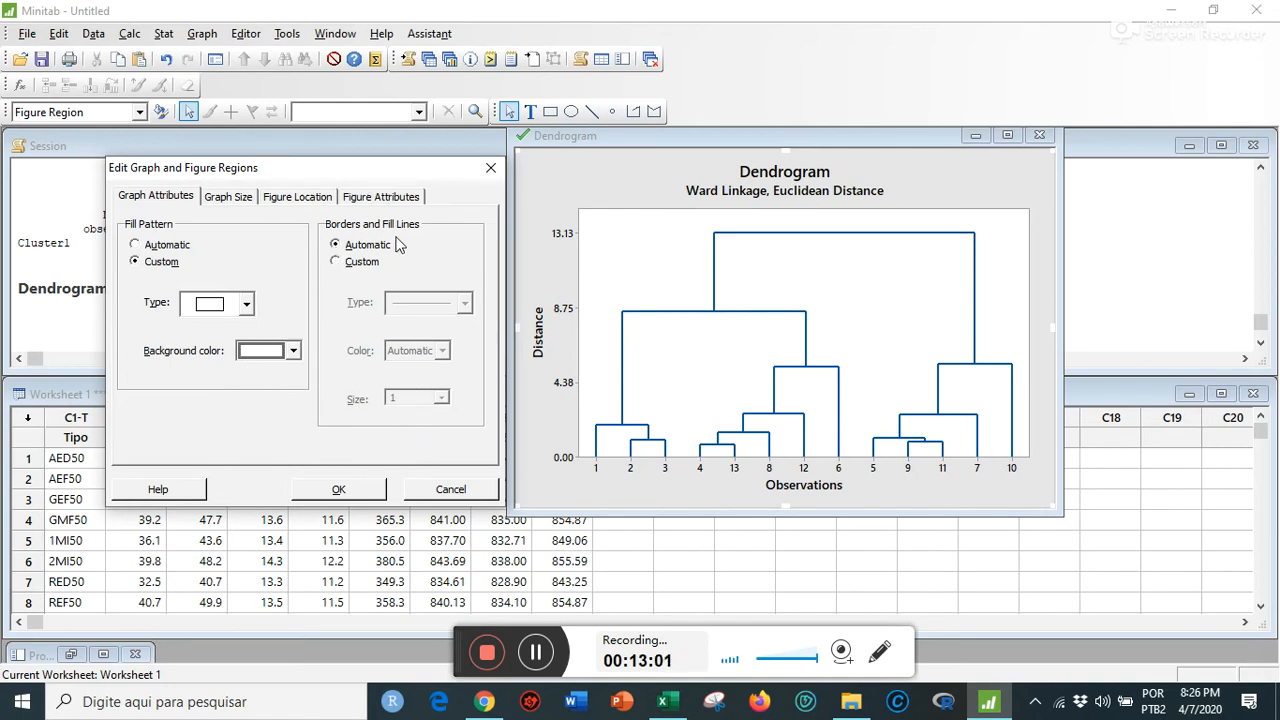
- Set the figure region's borders and fill lines to custom, with a solid white line of size 1
click(338, 266)
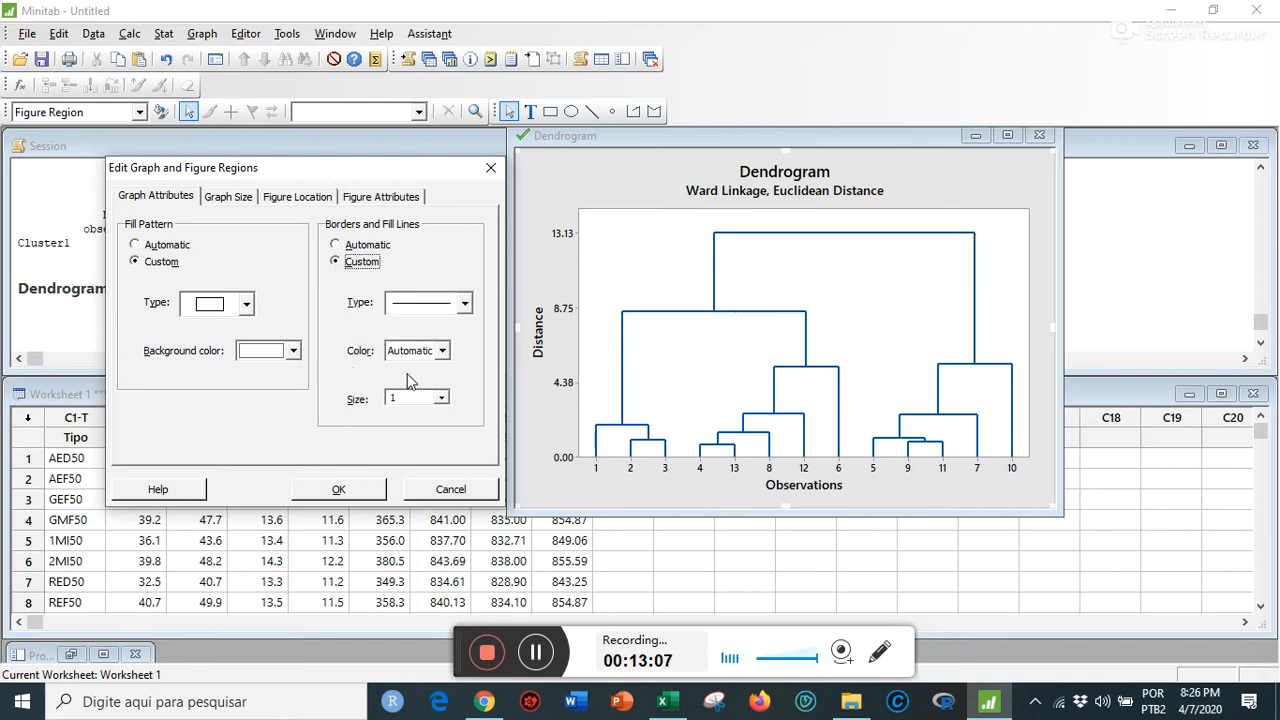
click(464, 306)
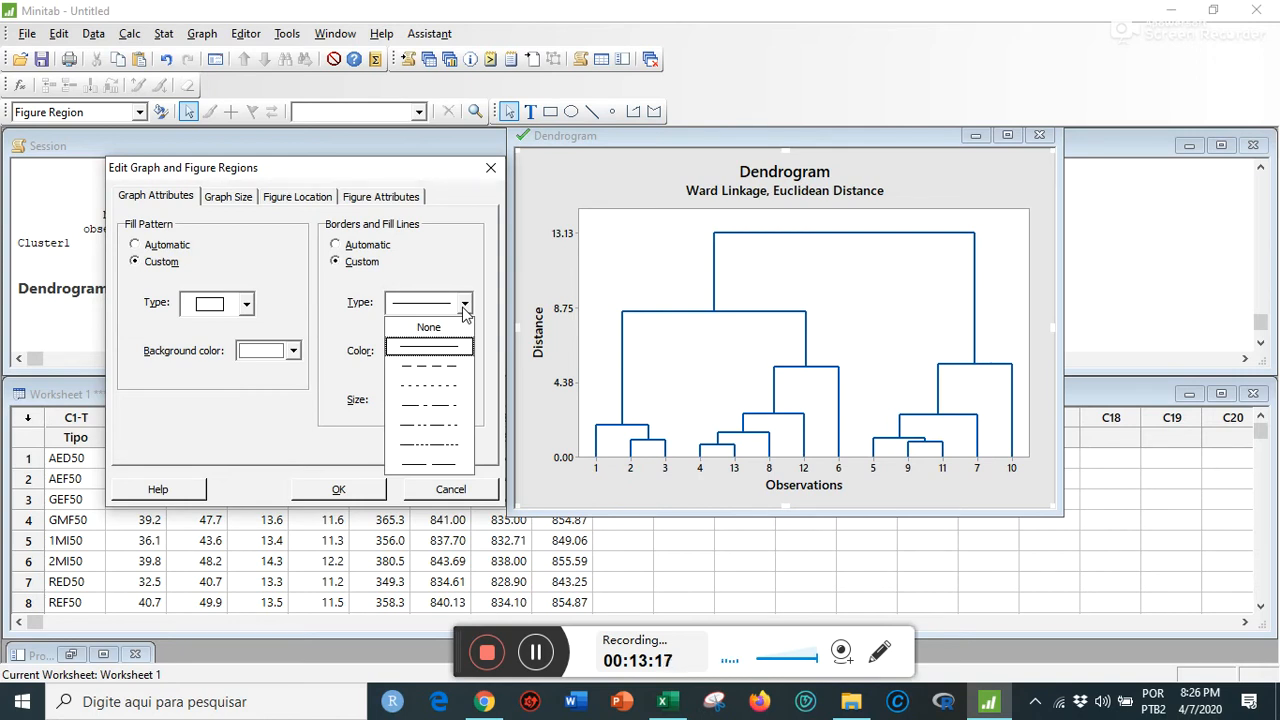
click(358, 363)
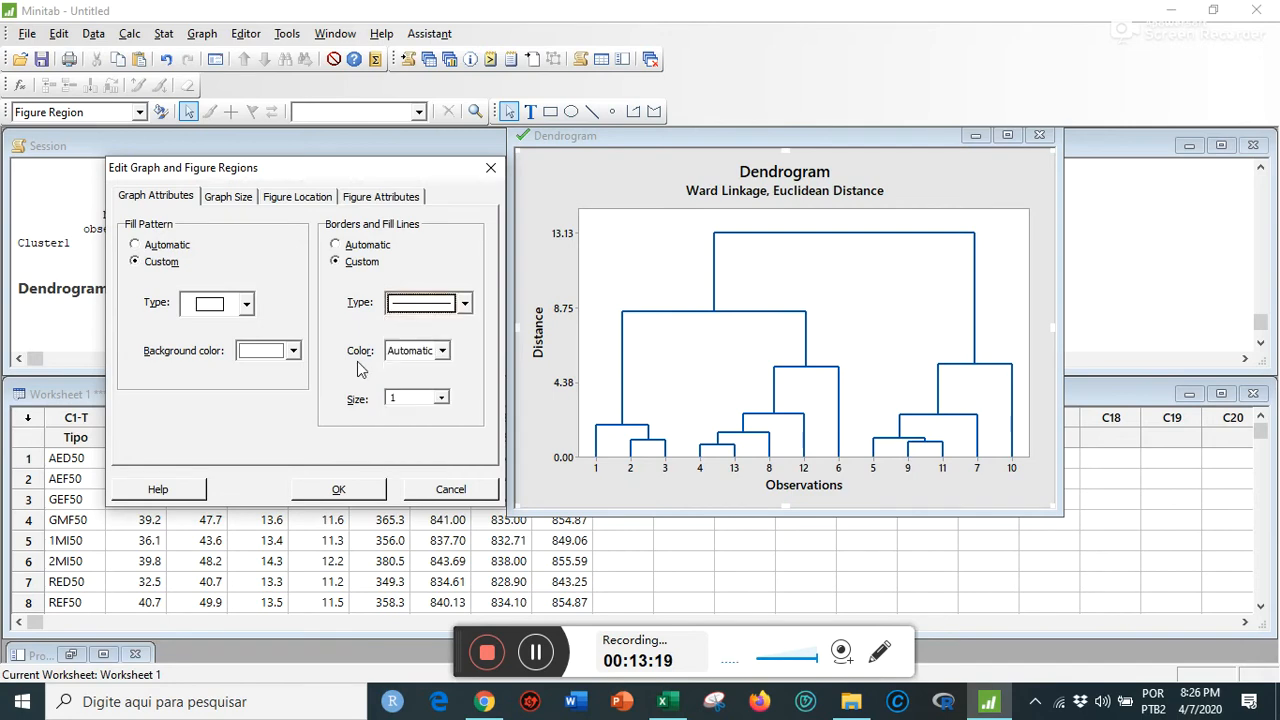
click(442, 399)
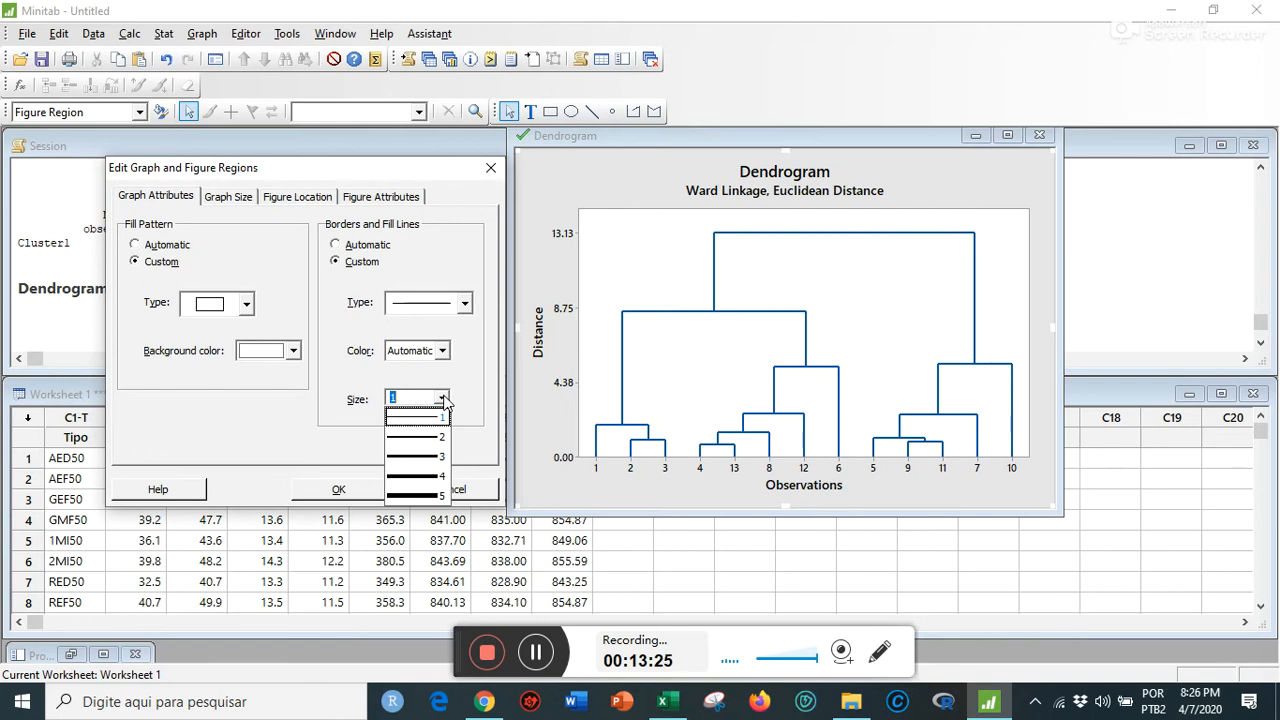
click(443, 399)
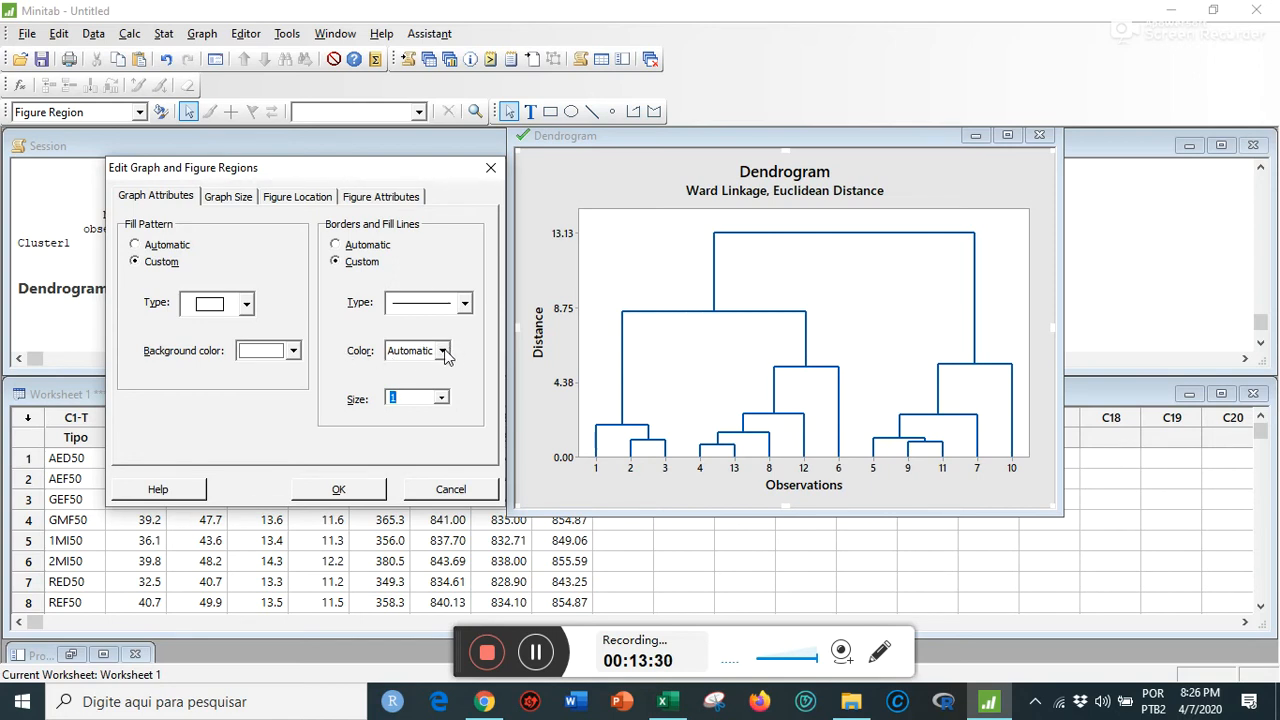
click(443, 351)
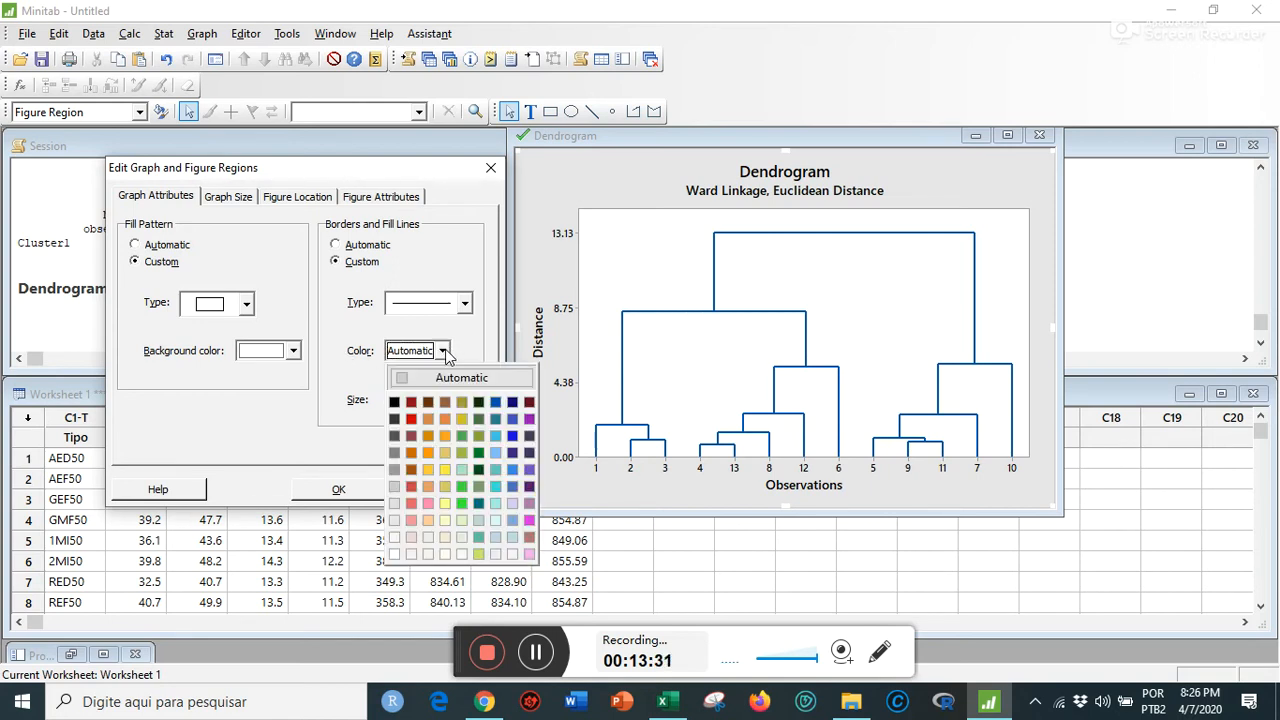
click(395, 555)
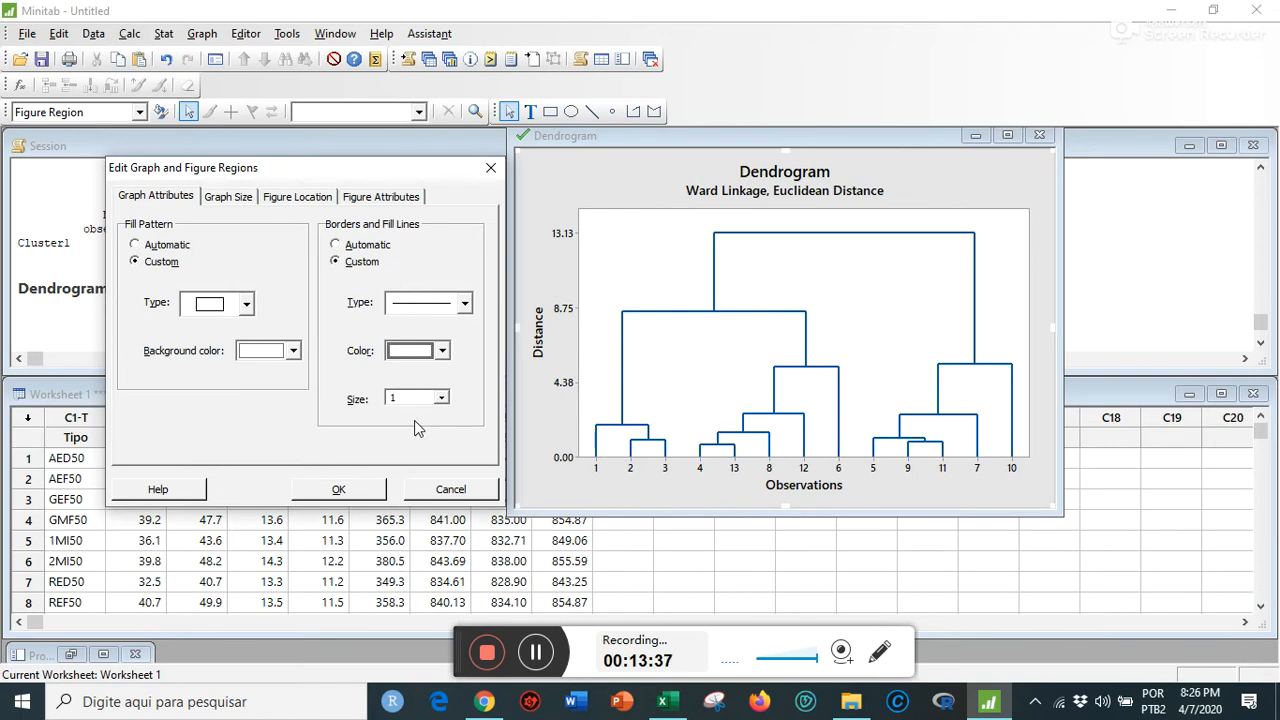
- Apply the figure region formatting and set the dendrogram lines to custom, with a solid black line of size 2
click(339, 490)
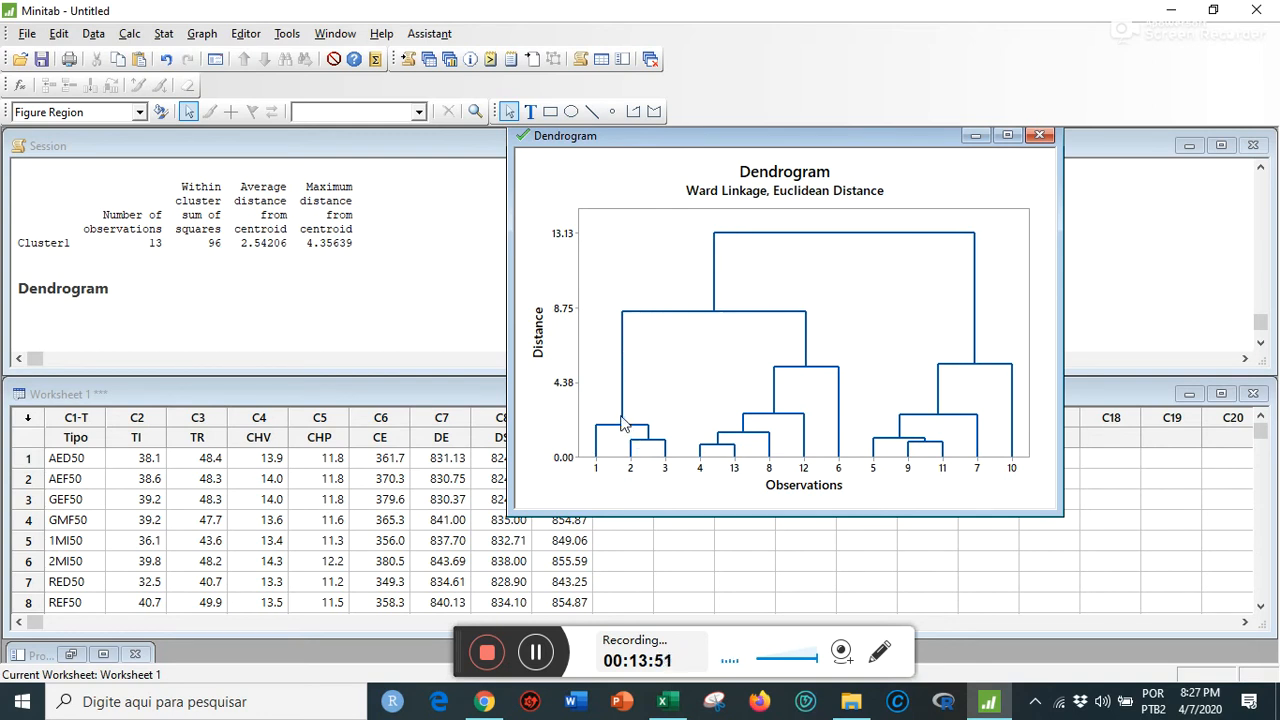
mouse_move(624, 420)
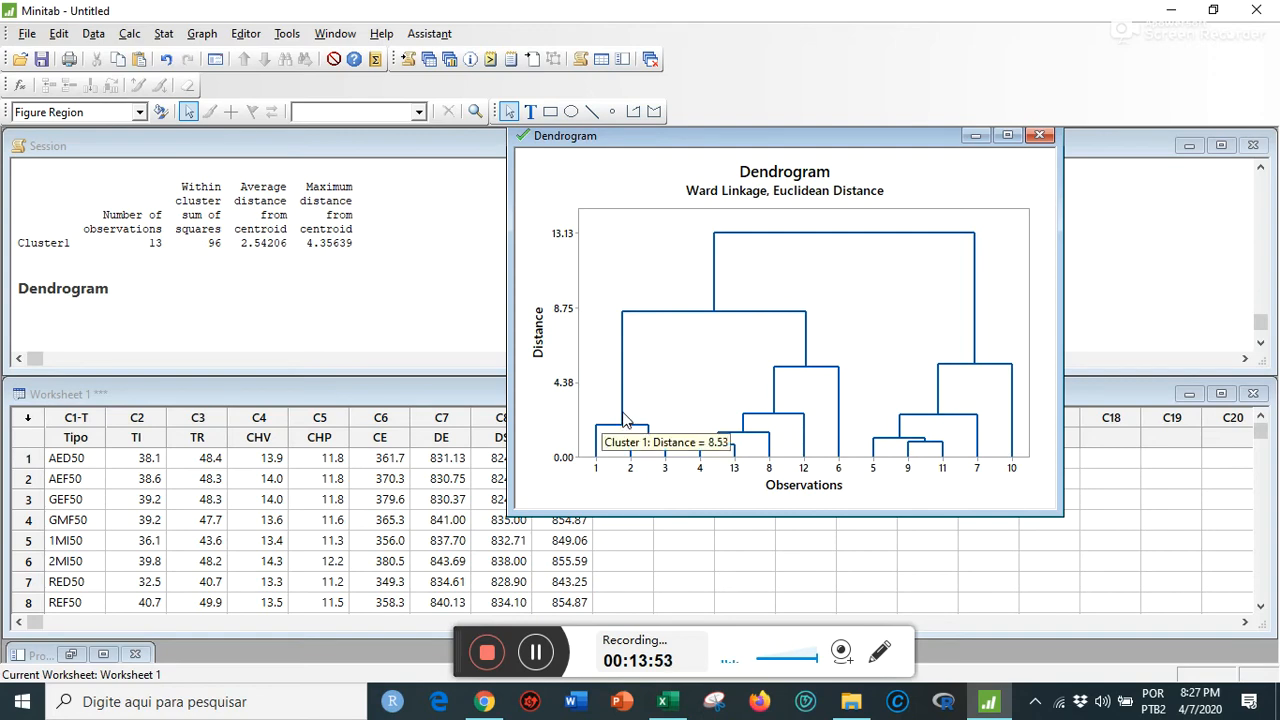
double_click(624, 420)
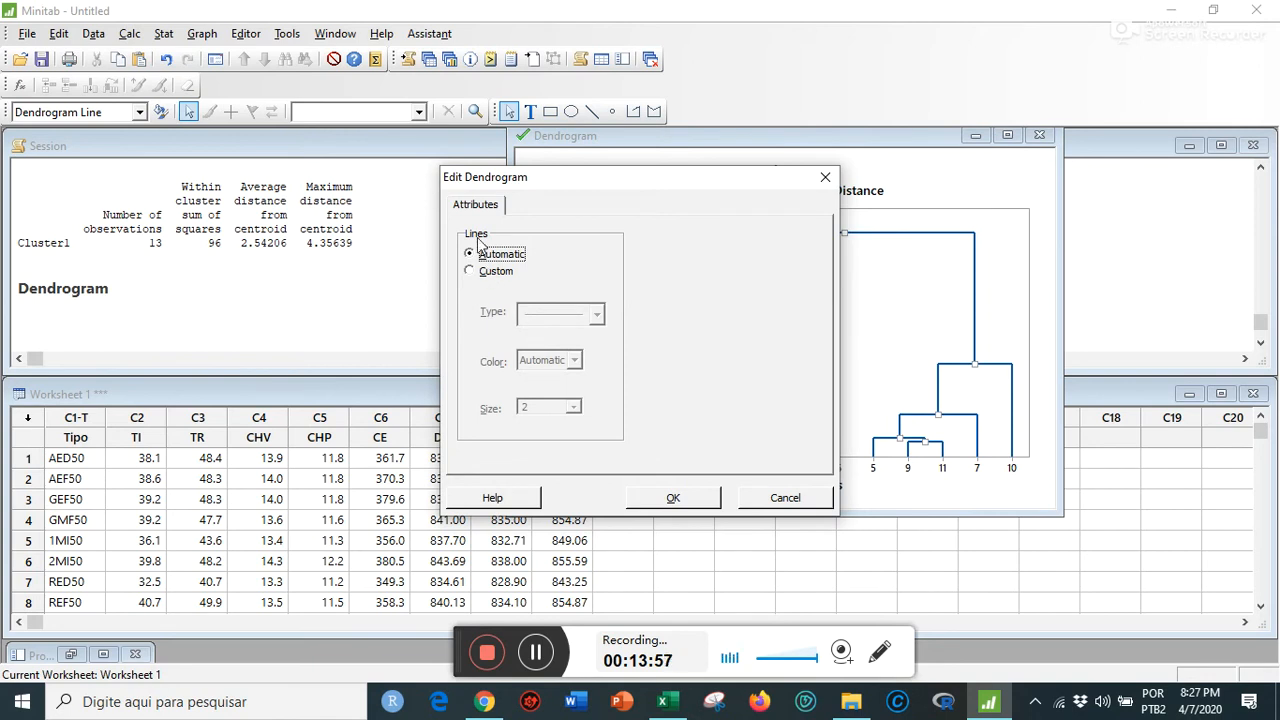
click(470, 272)
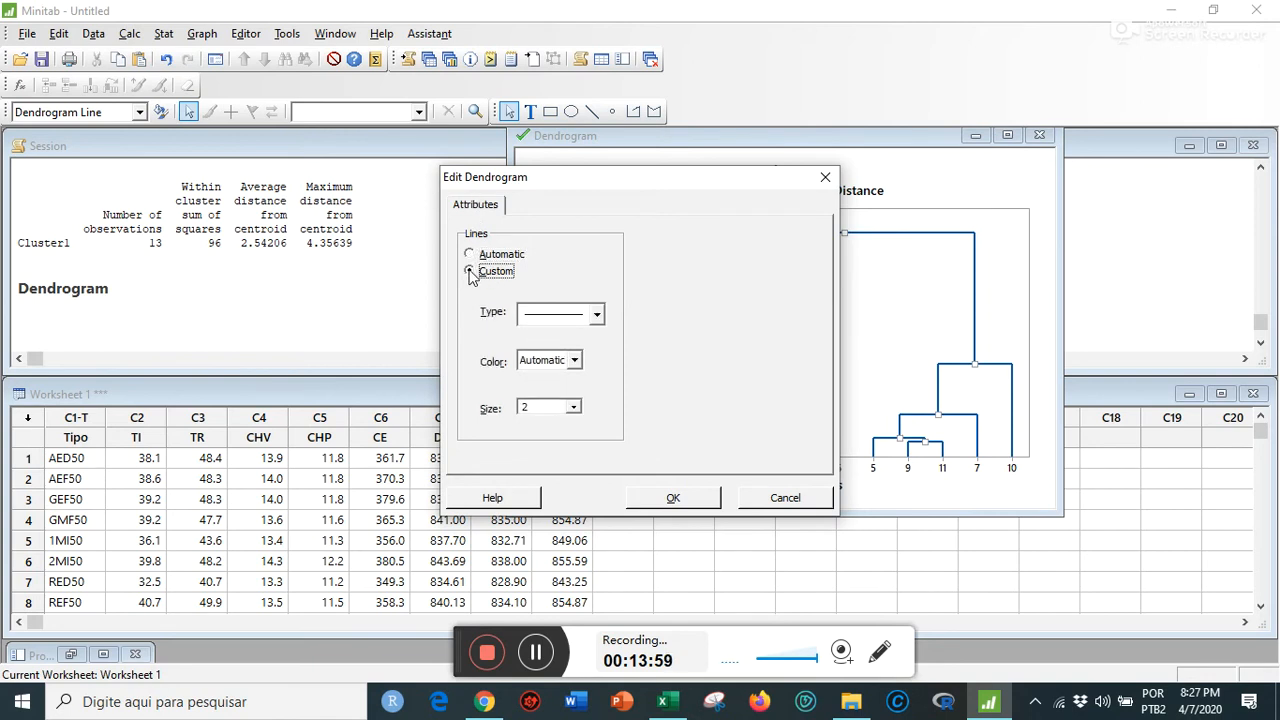
click(597, 316)
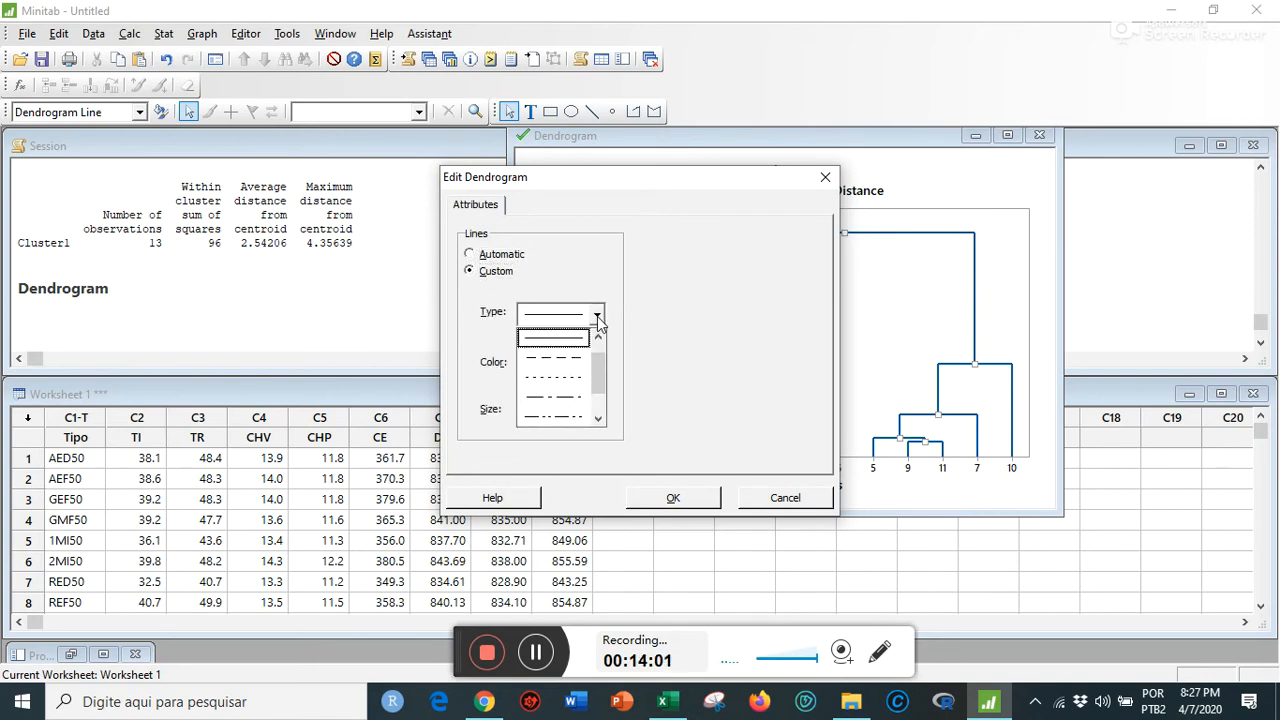
click(597, 320)
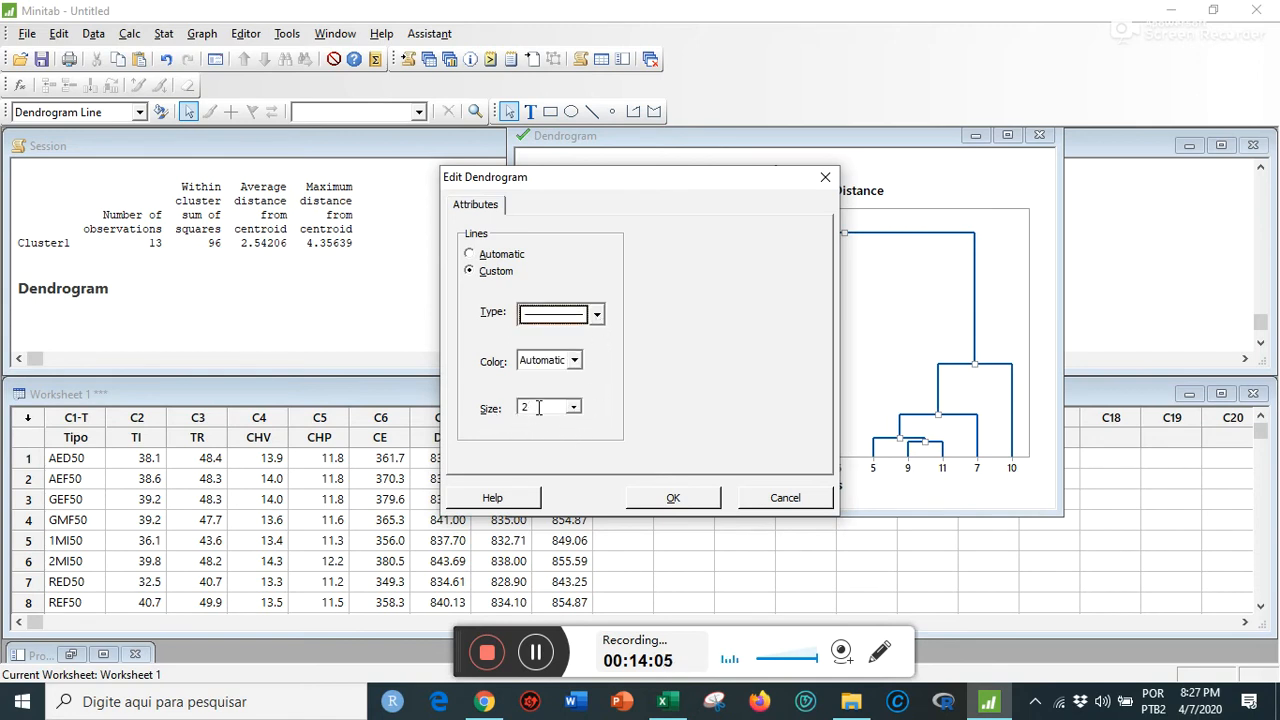
click(575, 410)
click(578, 410)
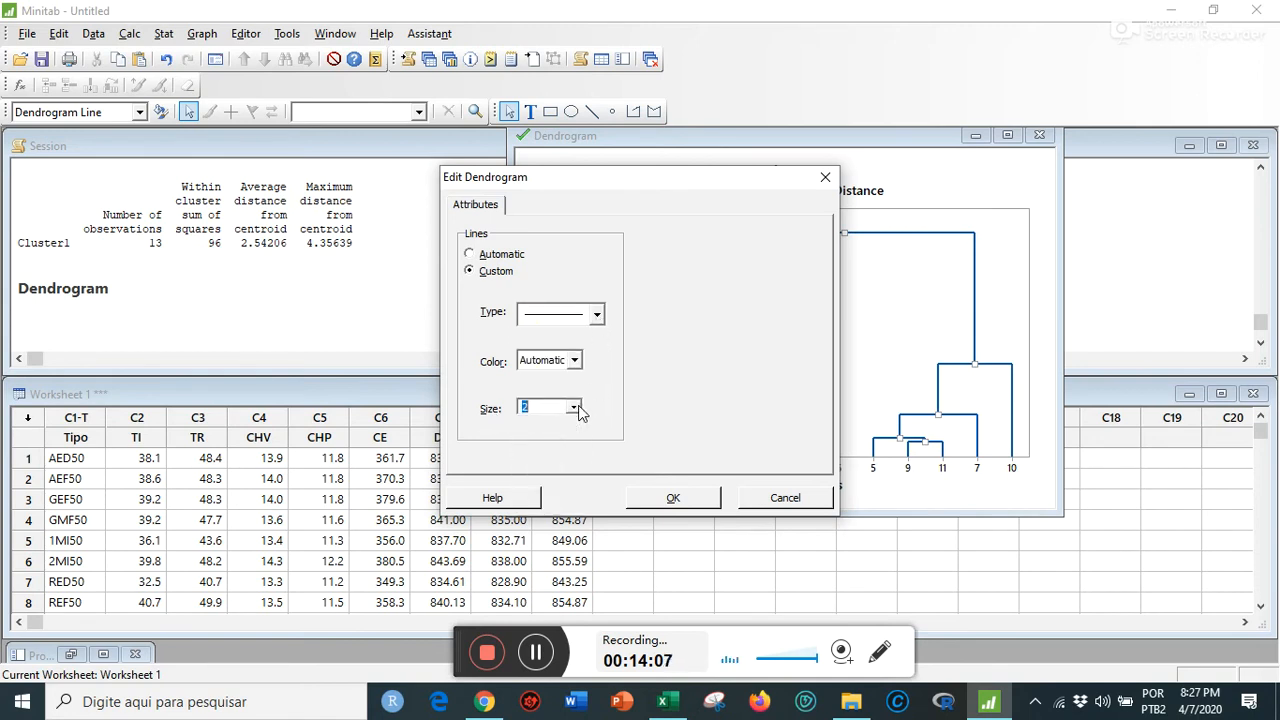
click(575, 361)
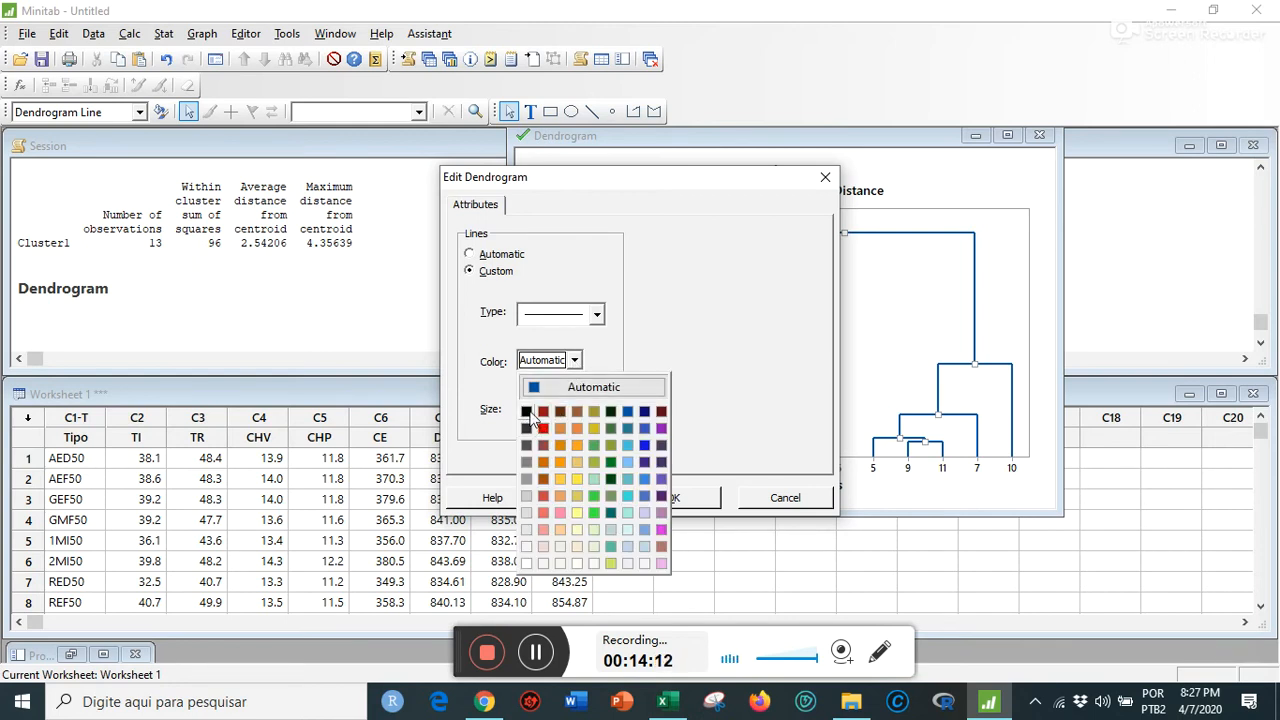
click(528, 412)
click(670, 499)
click(613, 494)
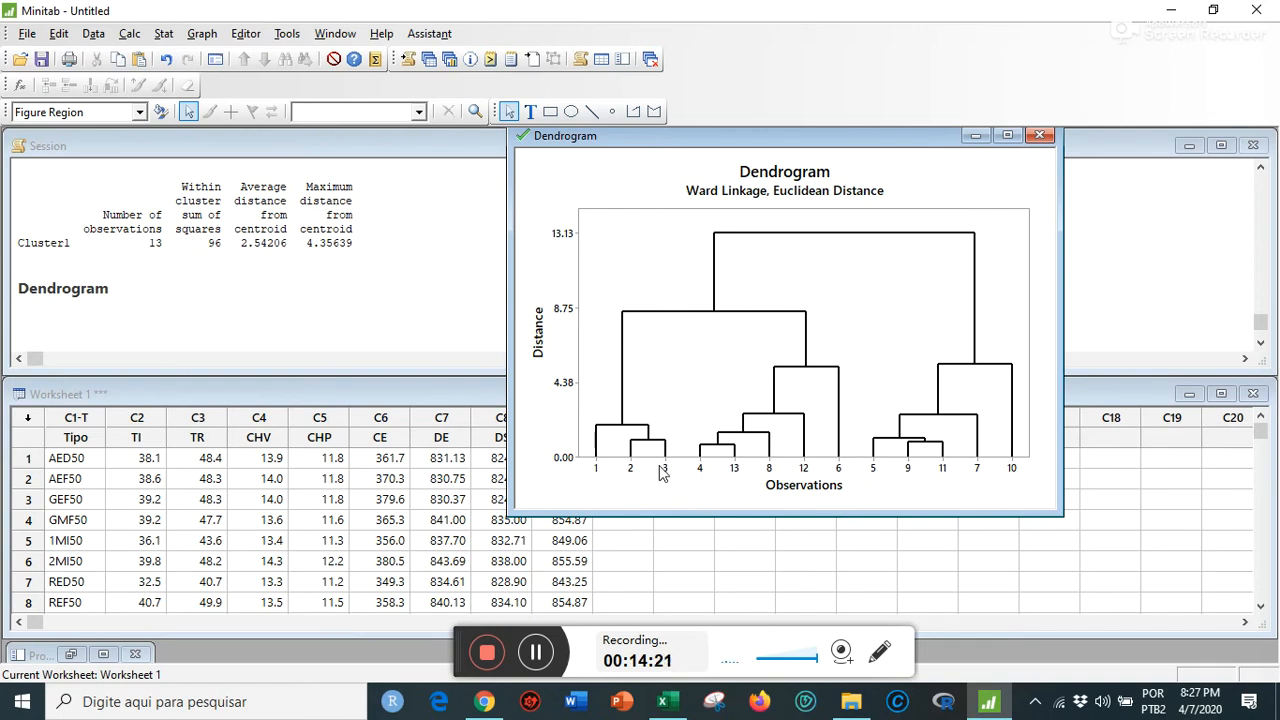
- Remove the "Observations" text from the dendrogram's X axis label
click(800, 487)
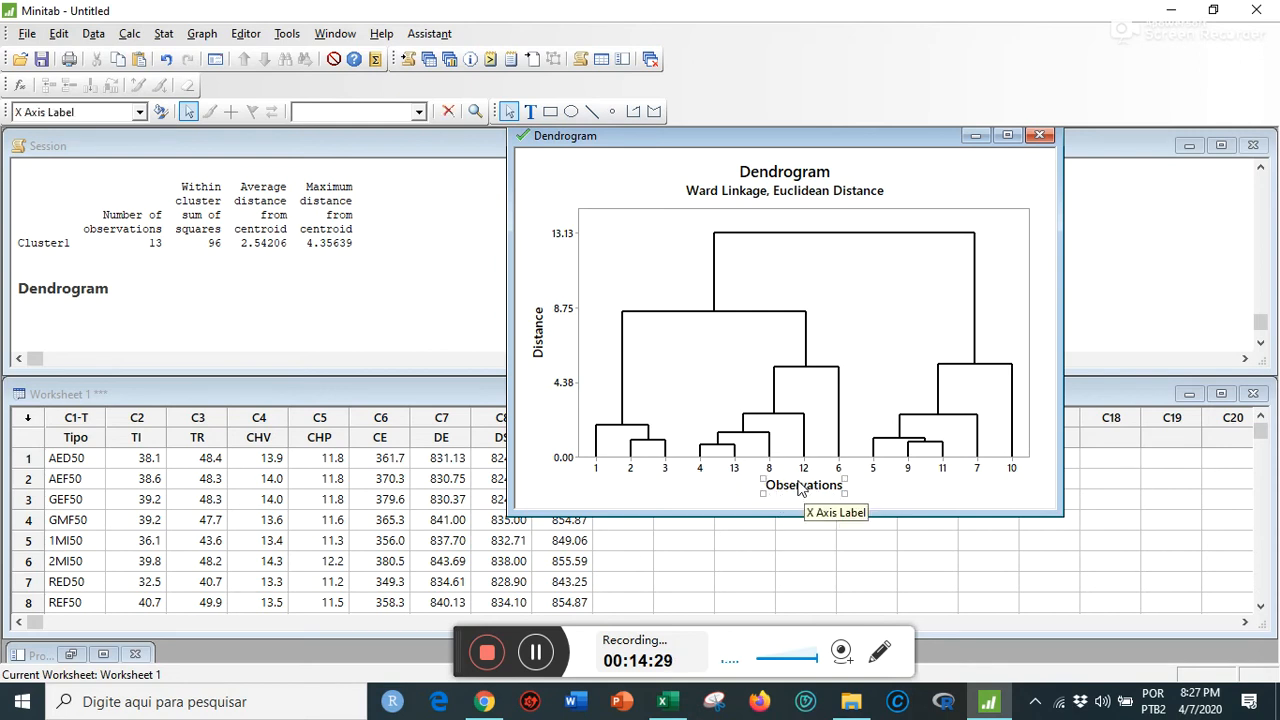
double_click(800, 487)
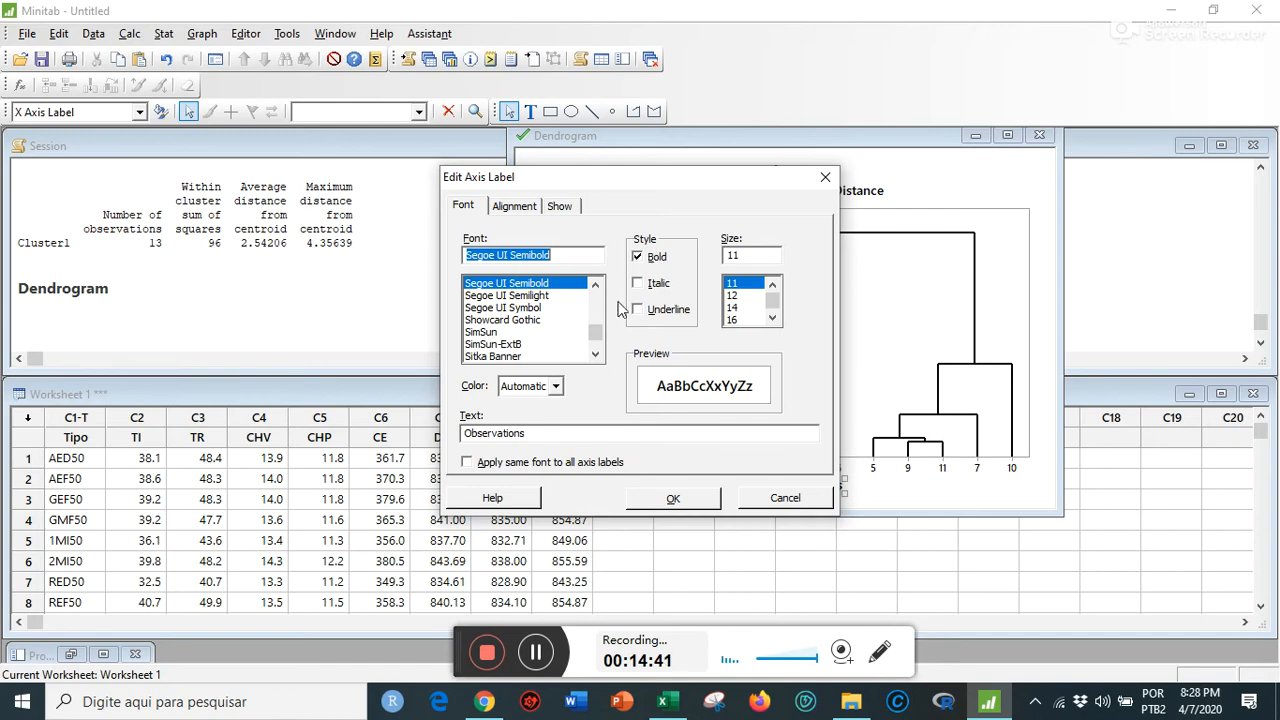
drag(549, 433, 468, 430)
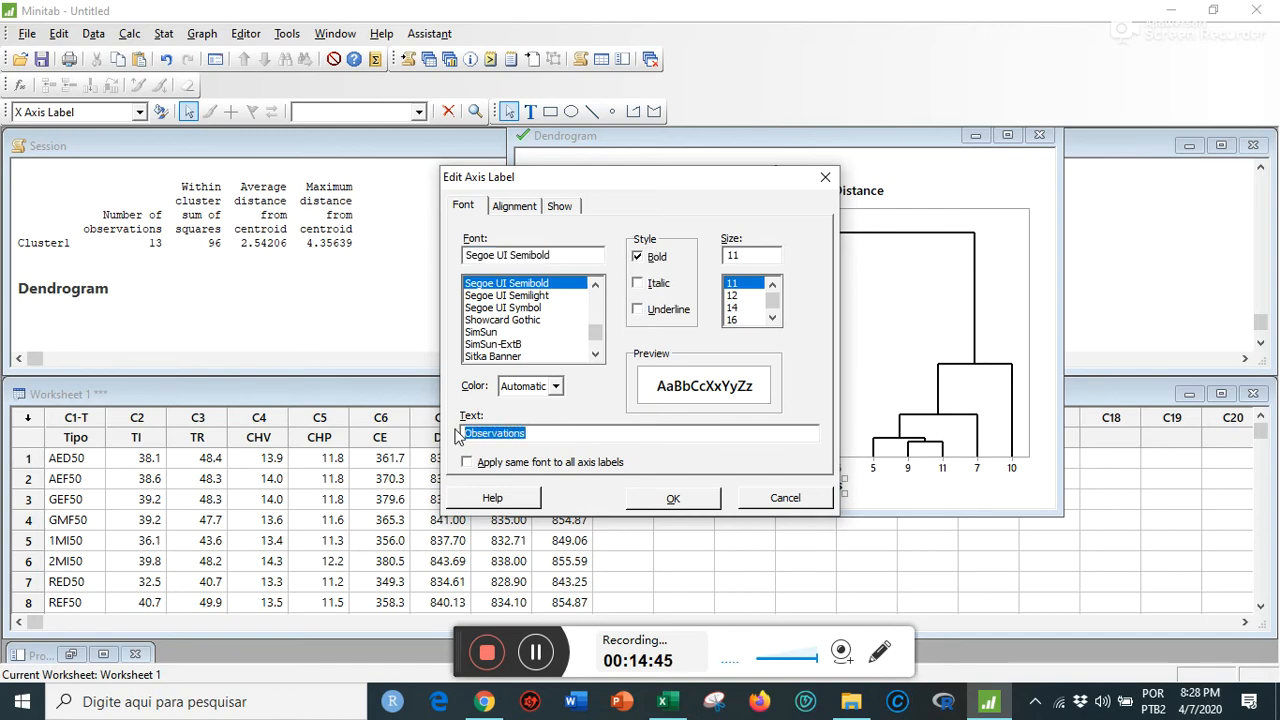
key(Delete)
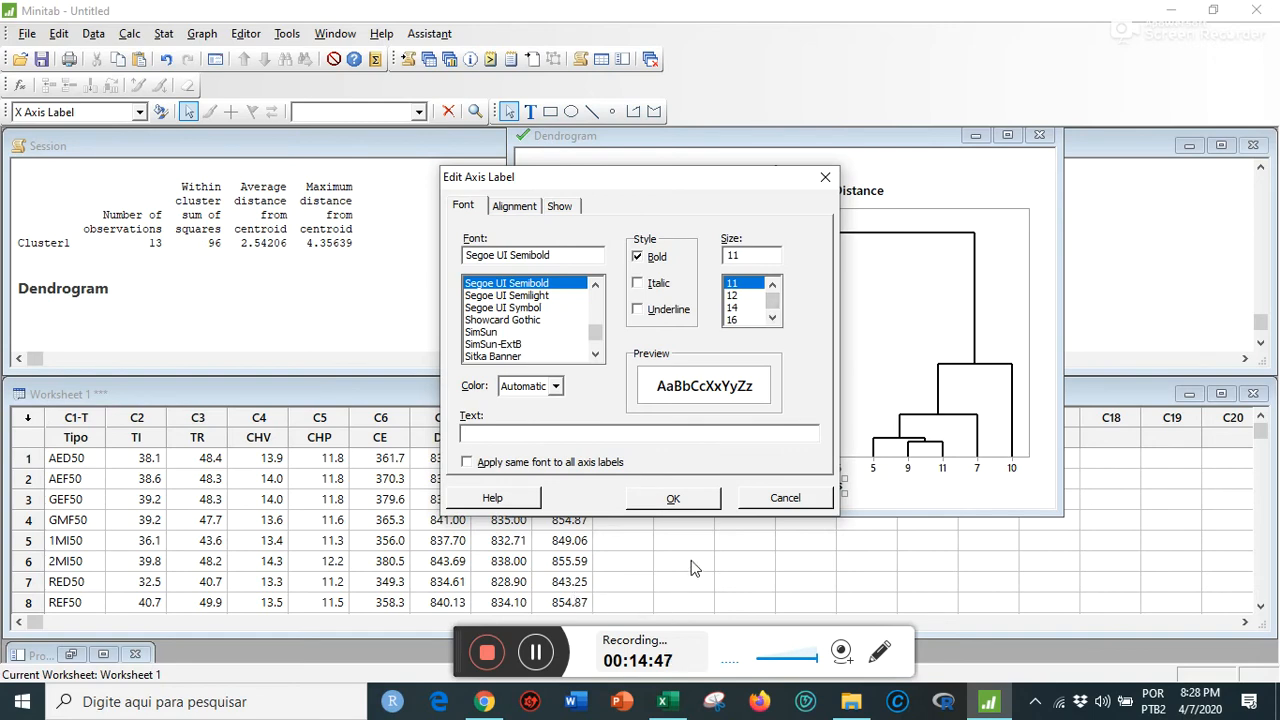
click(674, 499)
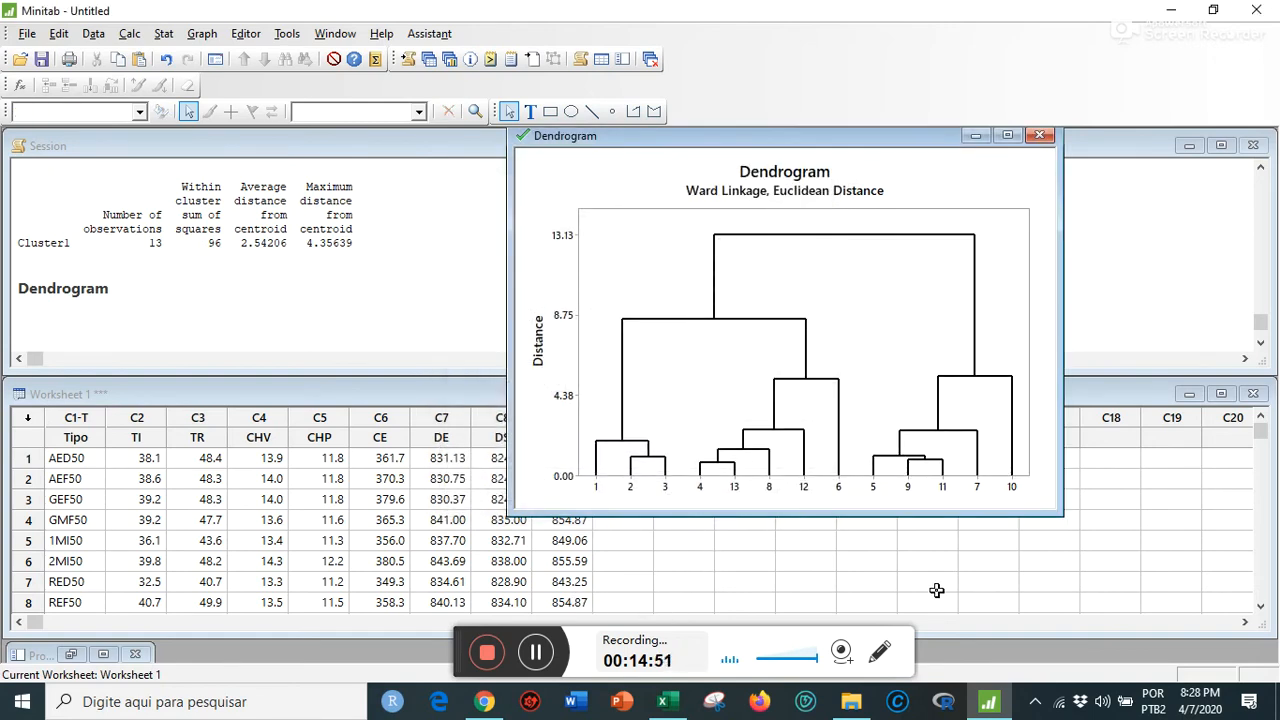
- Set the Y axis label's font to Arial size 14 and apply the same font to all axis labels
double_click(541, 356)
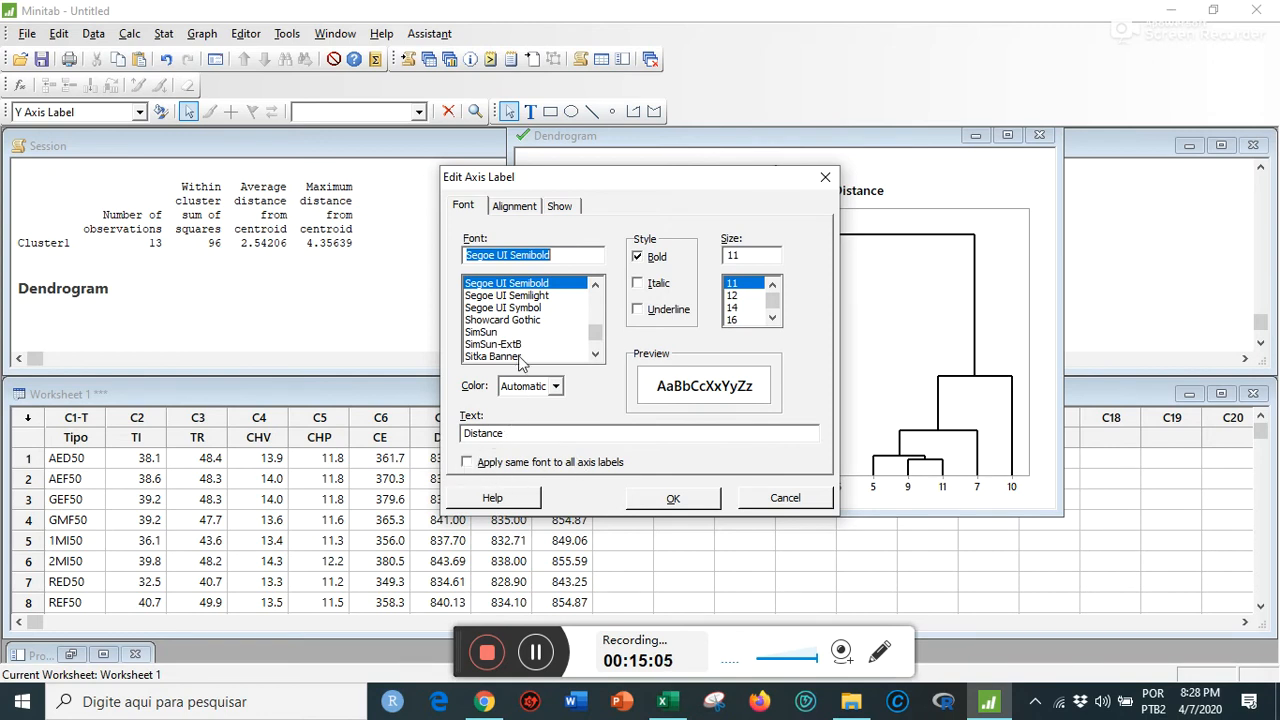
click(735, 307)
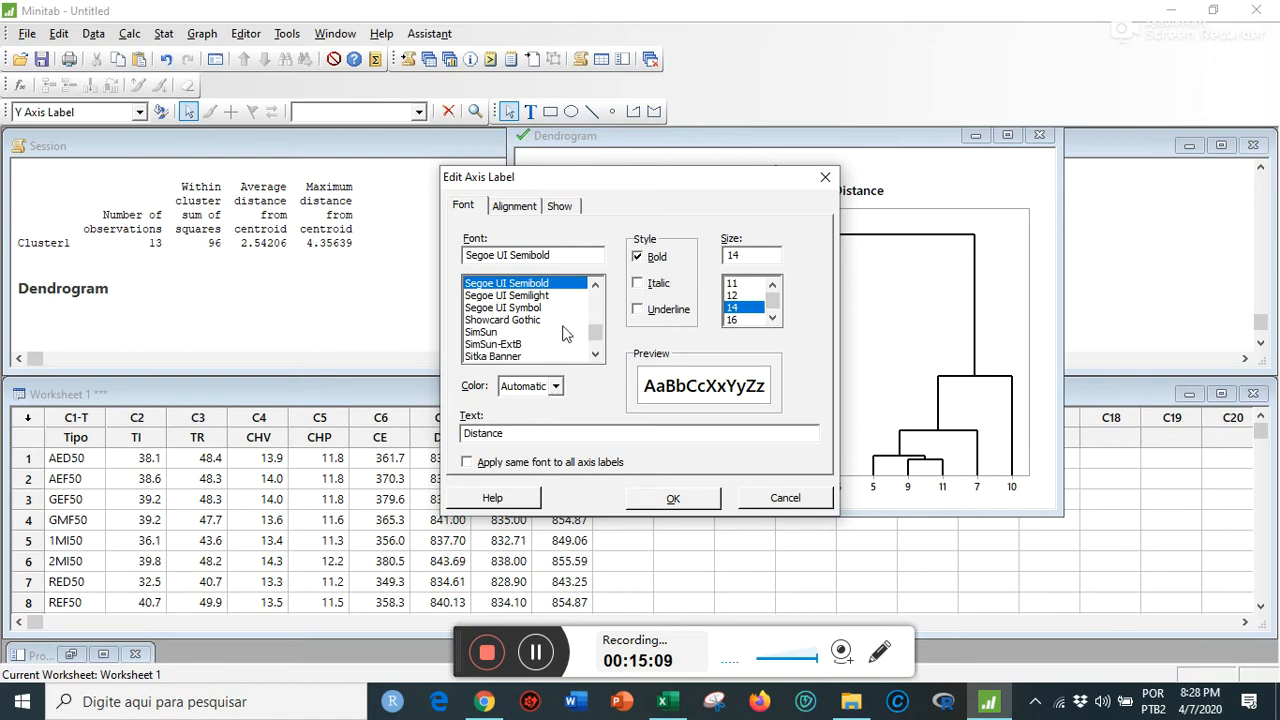
drag(595, 345, 591, 284)
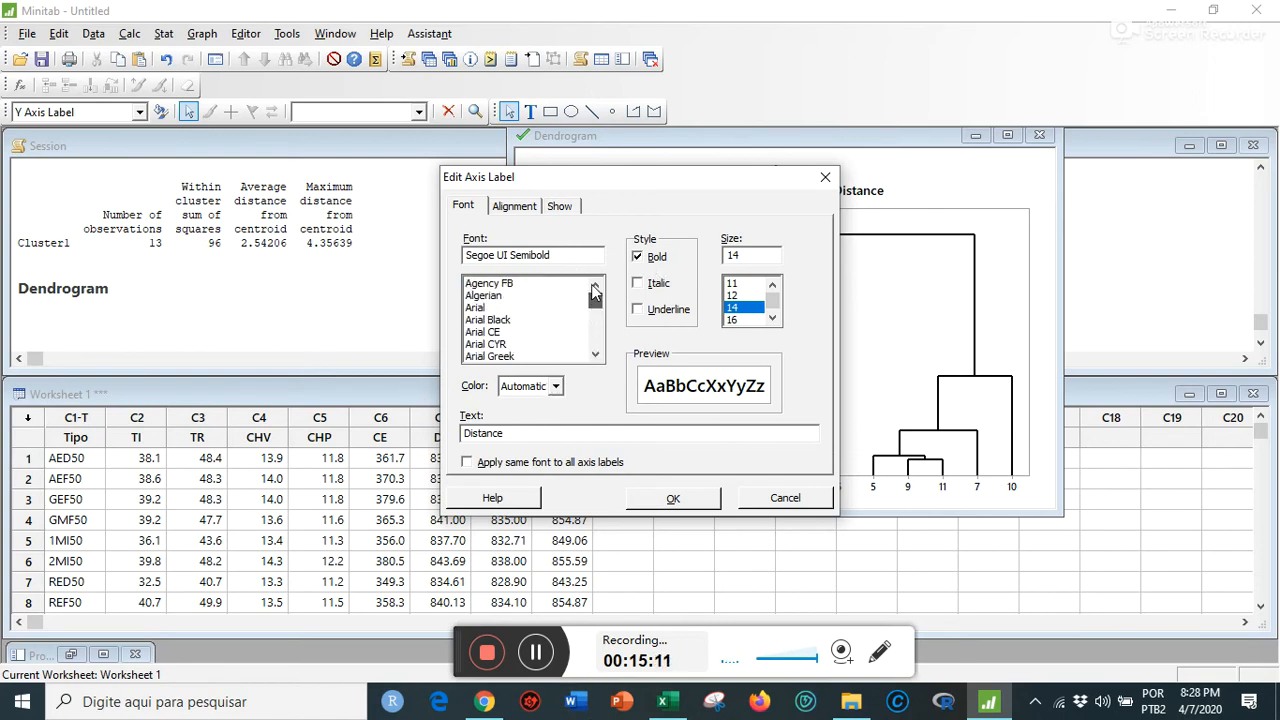
click(484, 308)
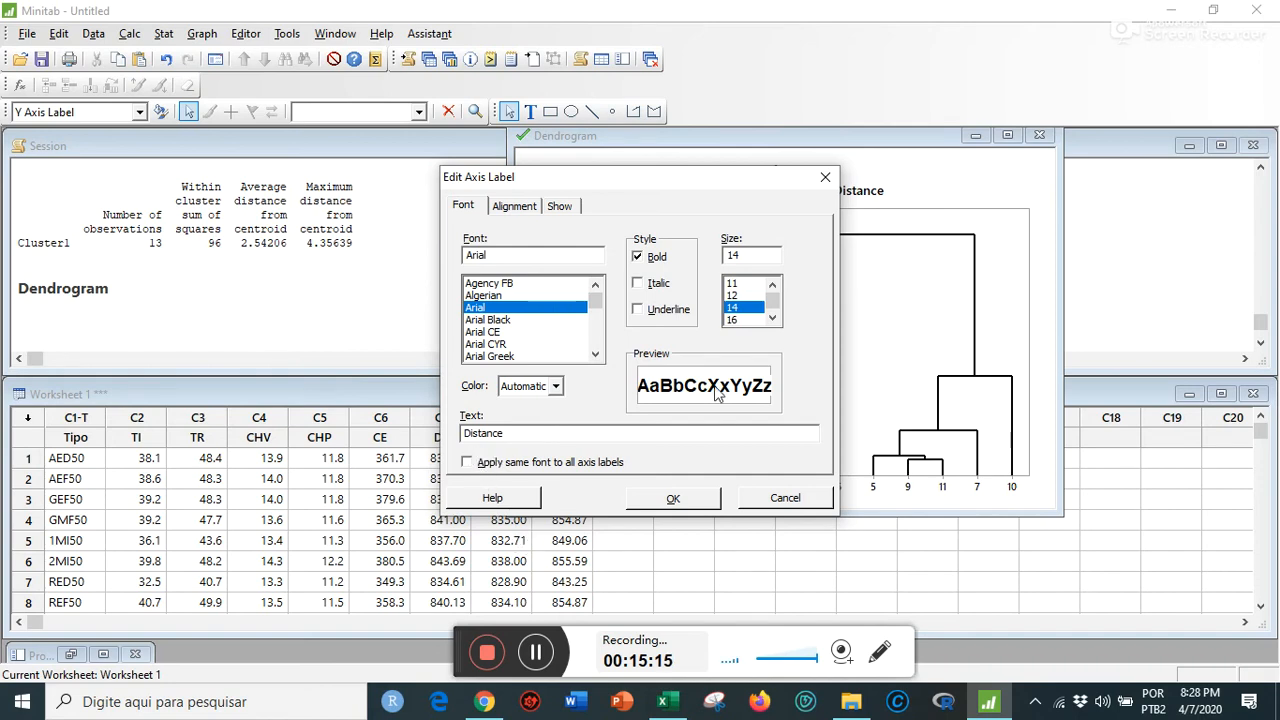
click(467, 464)
click(674, 499)
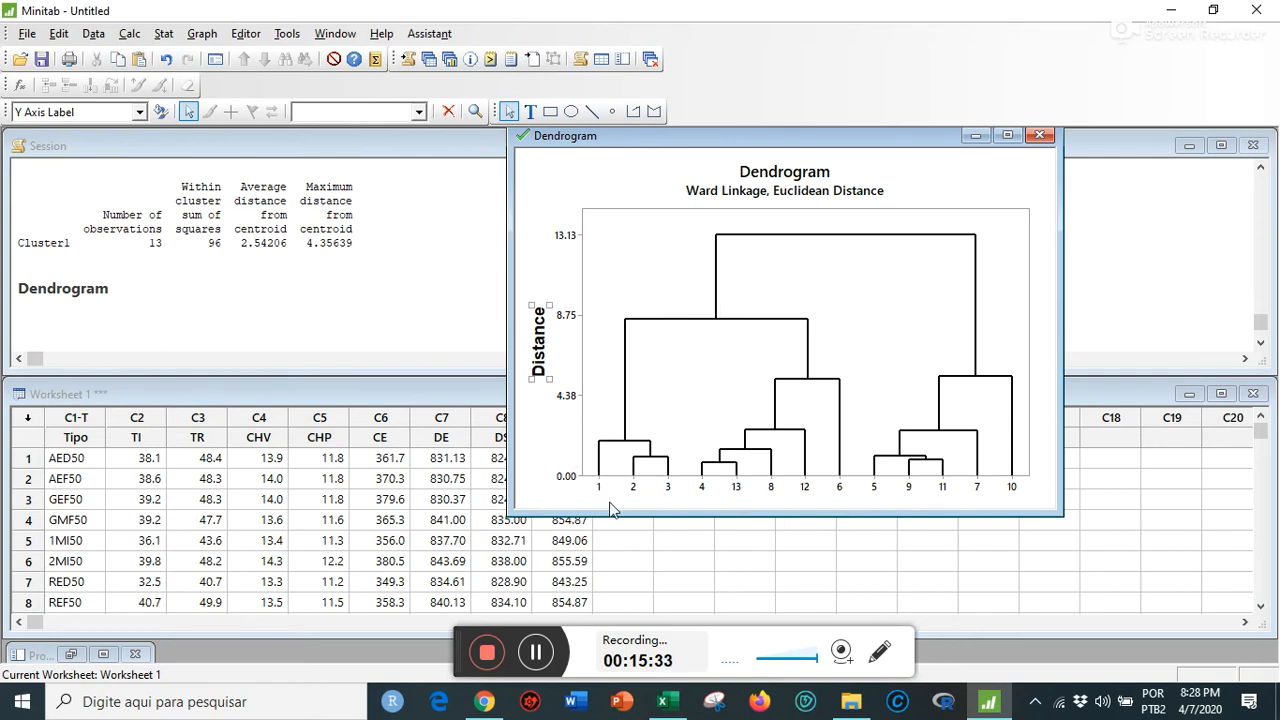
- Set the Y scale's font to bold Arial size 12 and apply the same font to all tick labels
double_click(566, 400)
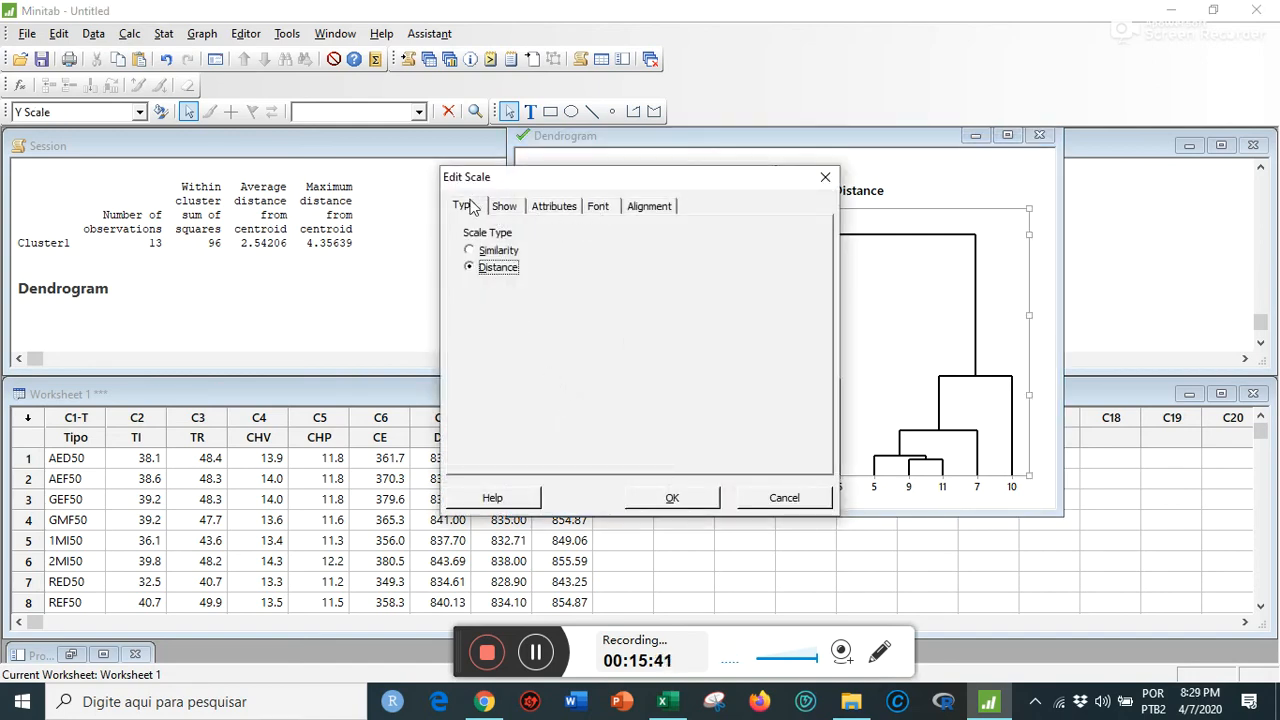
click(600, 209)
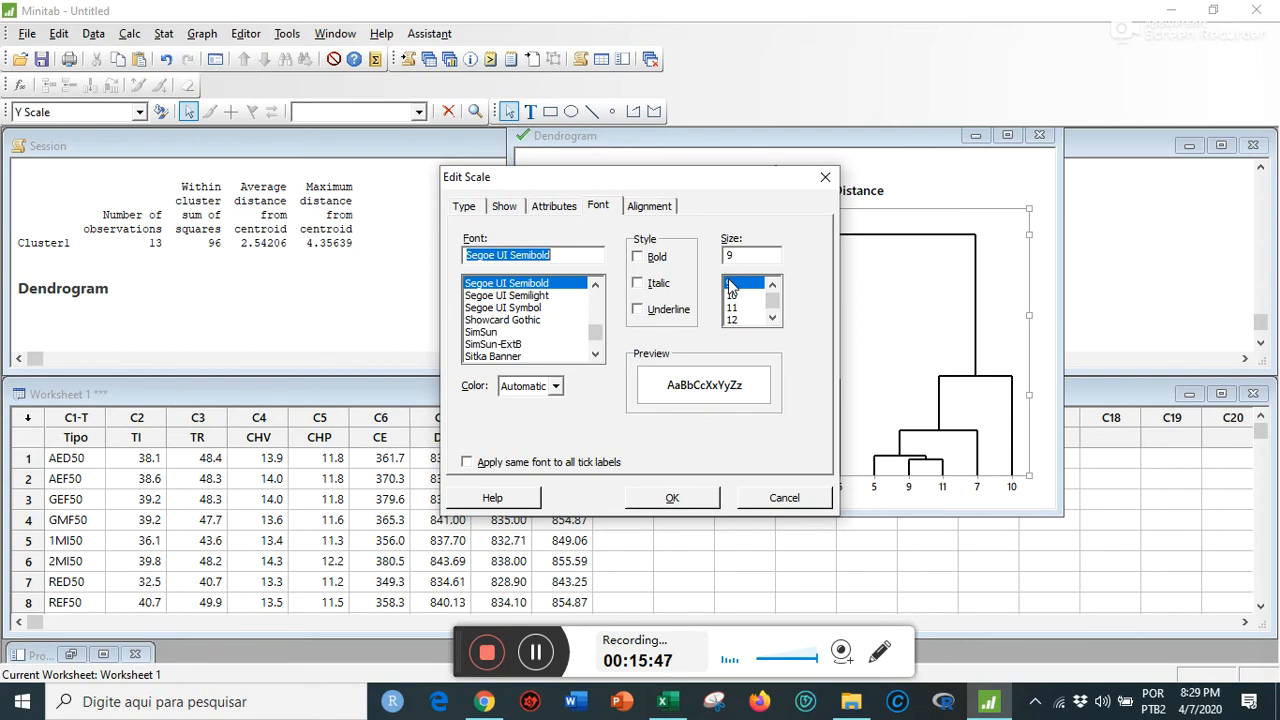
click(639, 258)
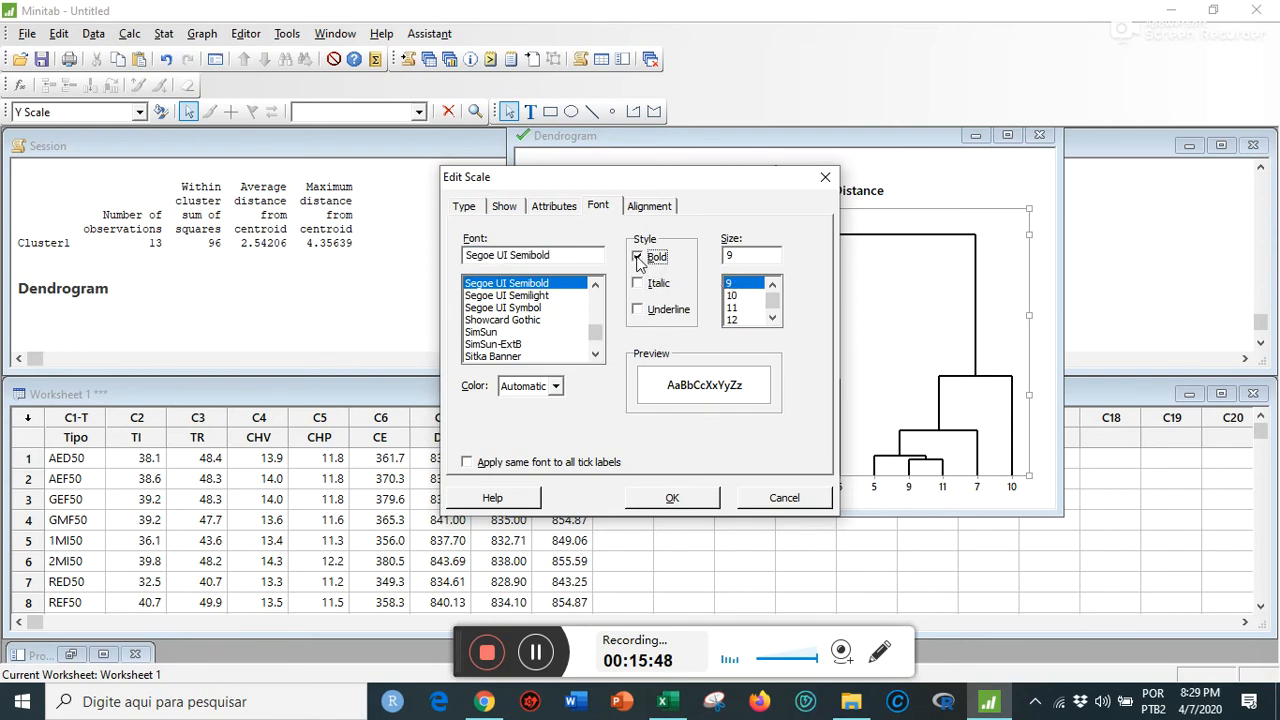
click(734, 319)
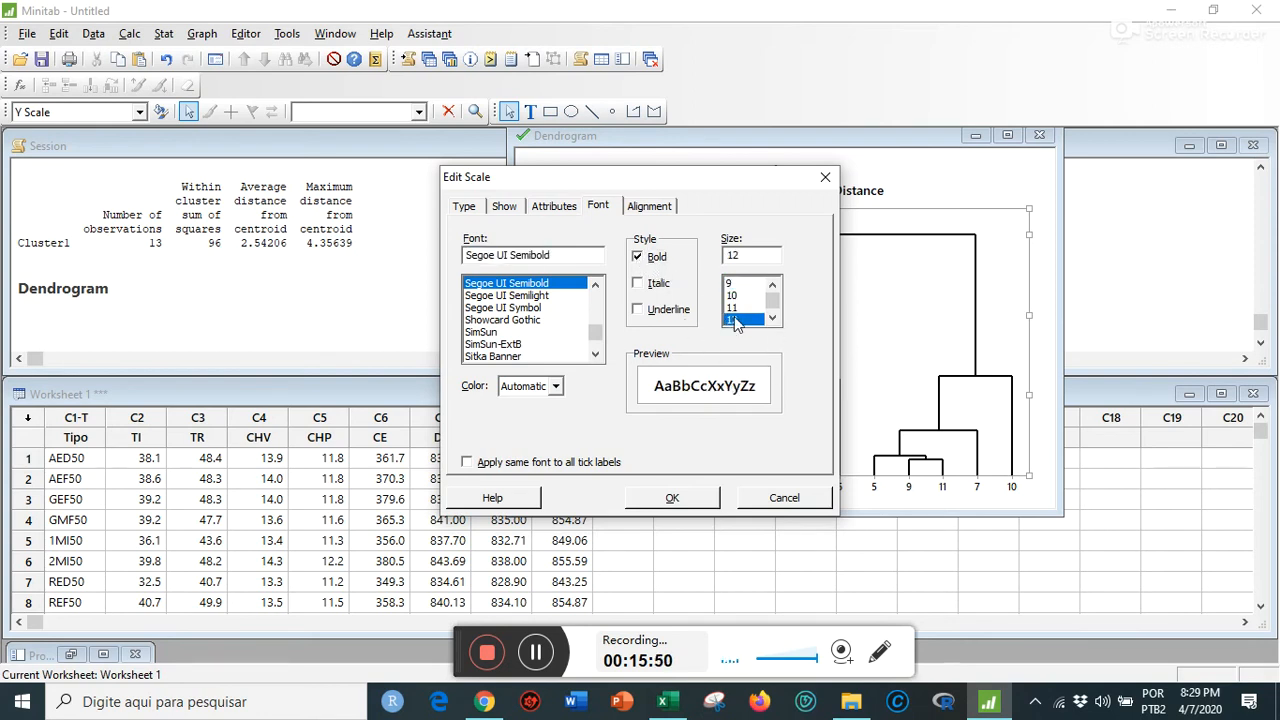
drag(596, 335, 597, 290)
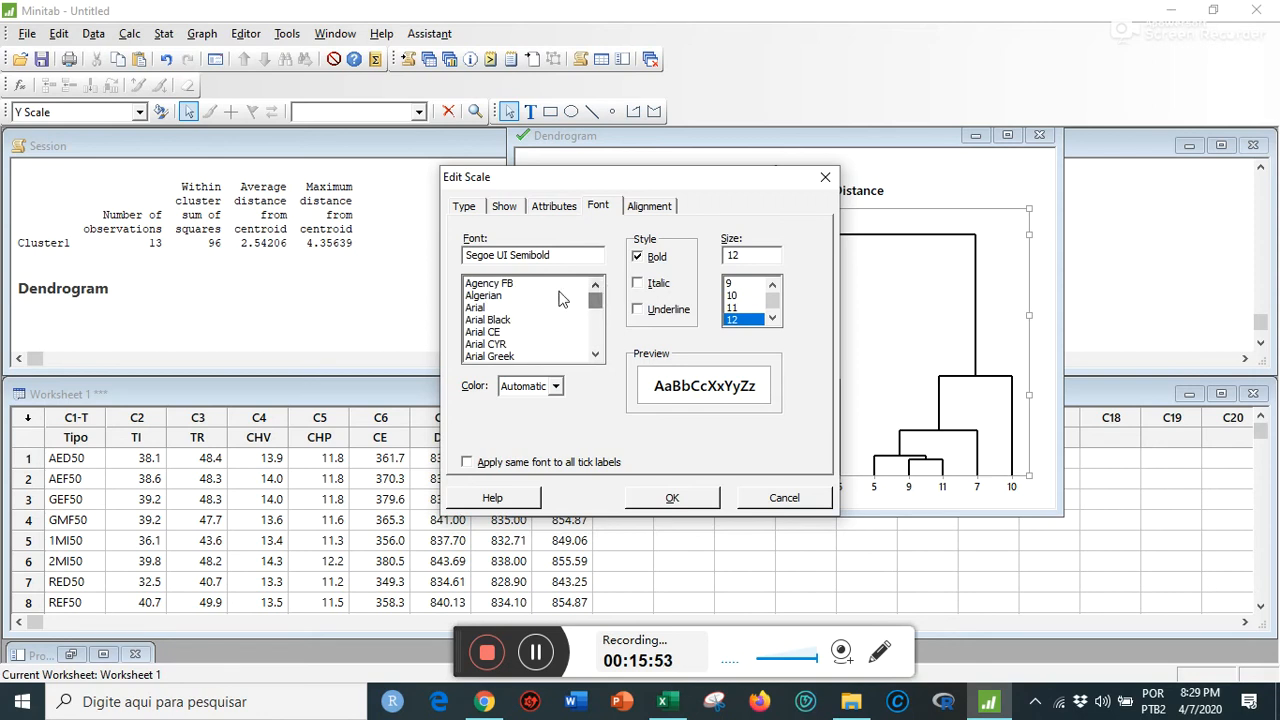
click(476, 307)
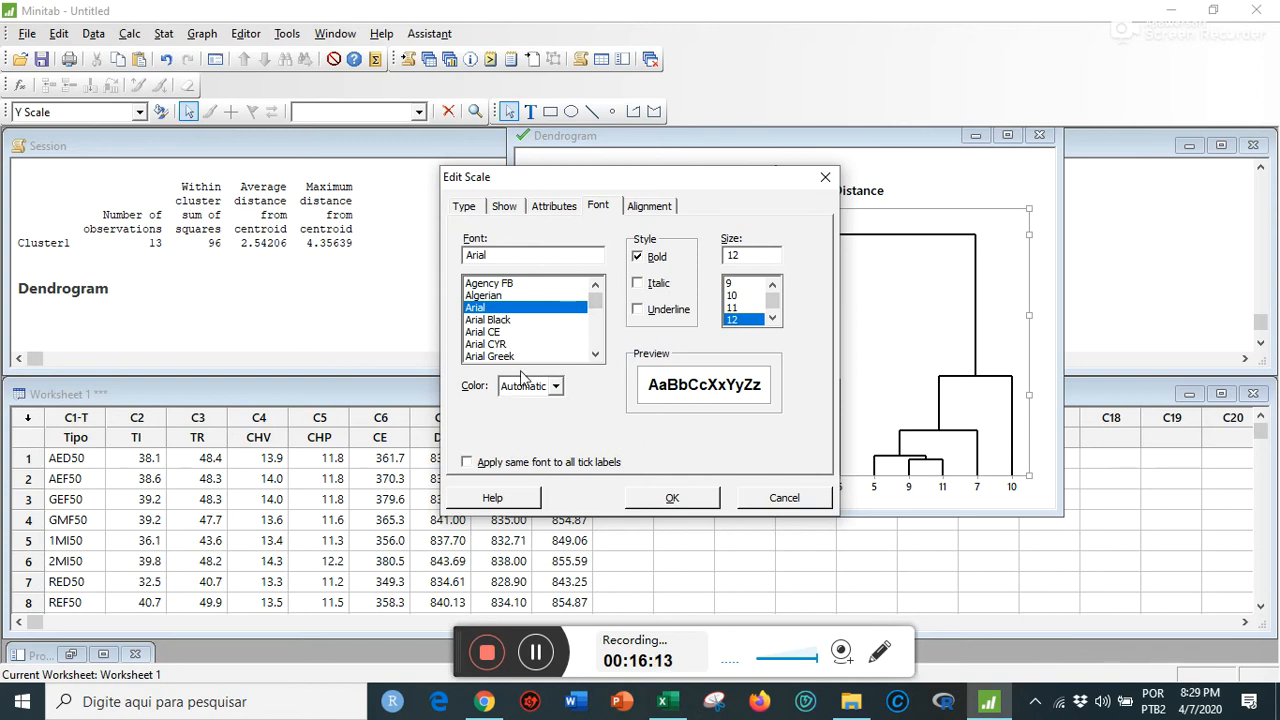
click(465, 465)
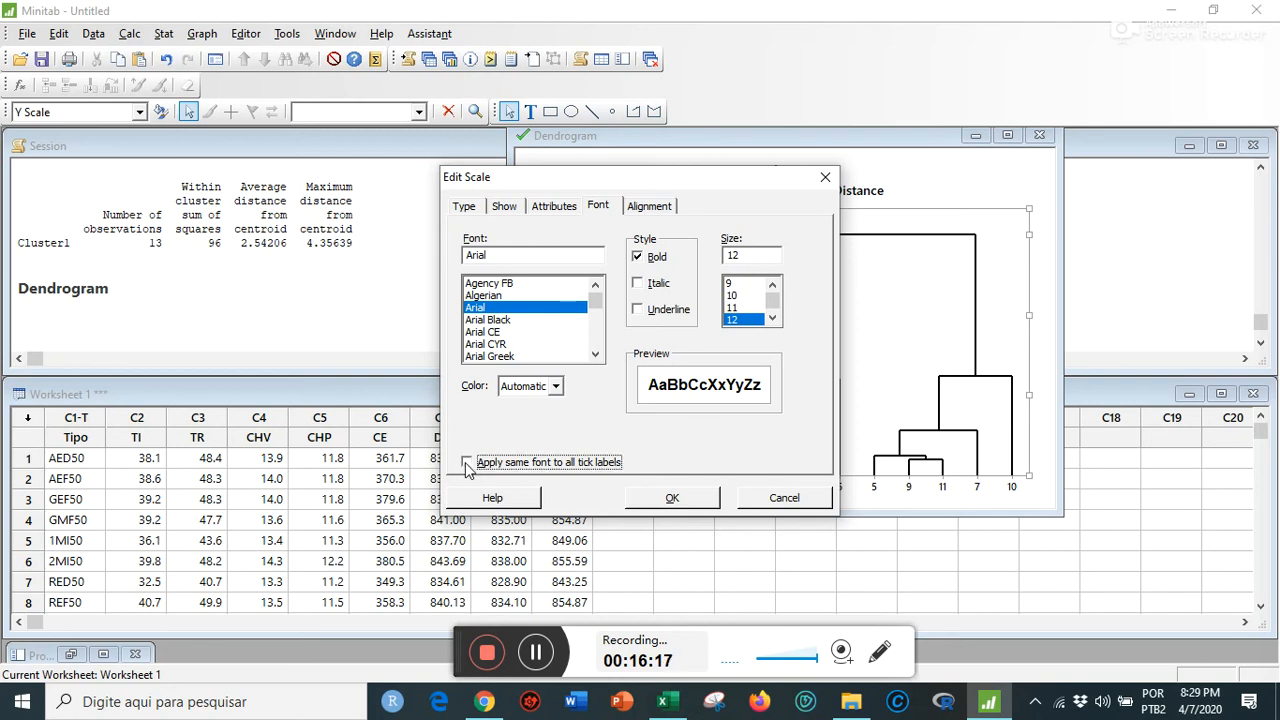
click(684, 503)
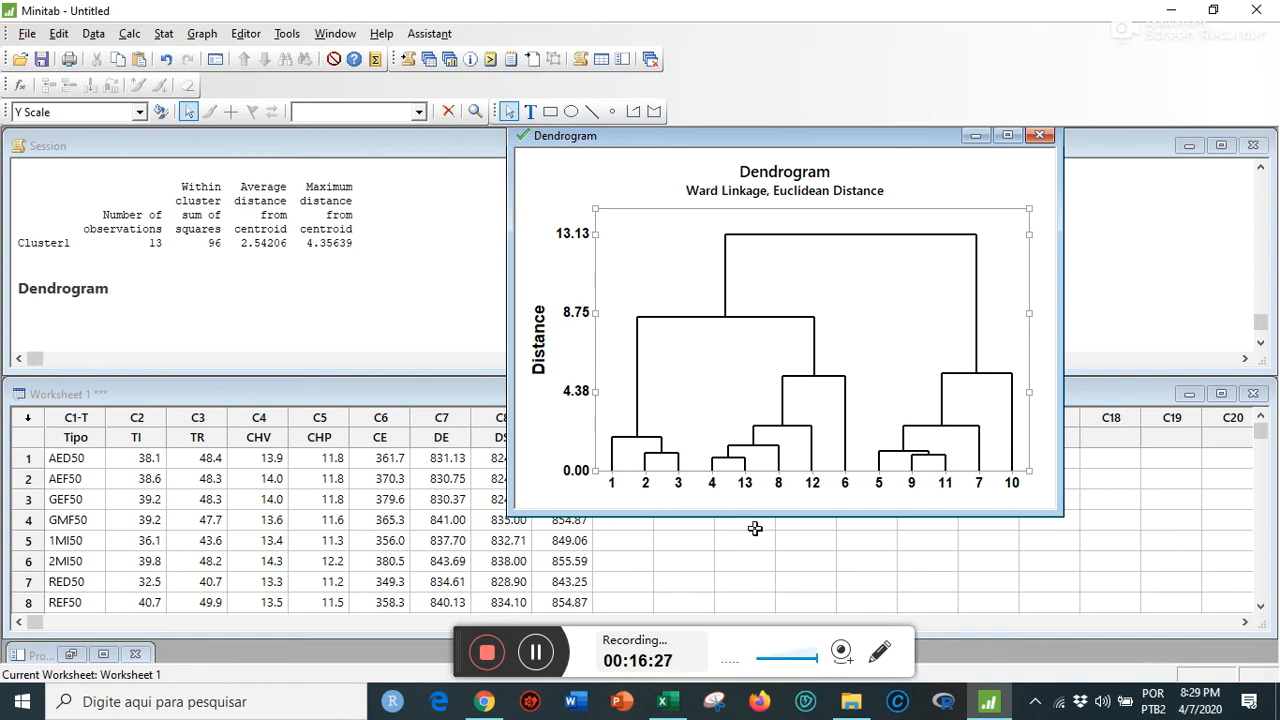
- Color only the X scale's tick labels red, turning off the same font for all tick labels
double_click(679, 489)
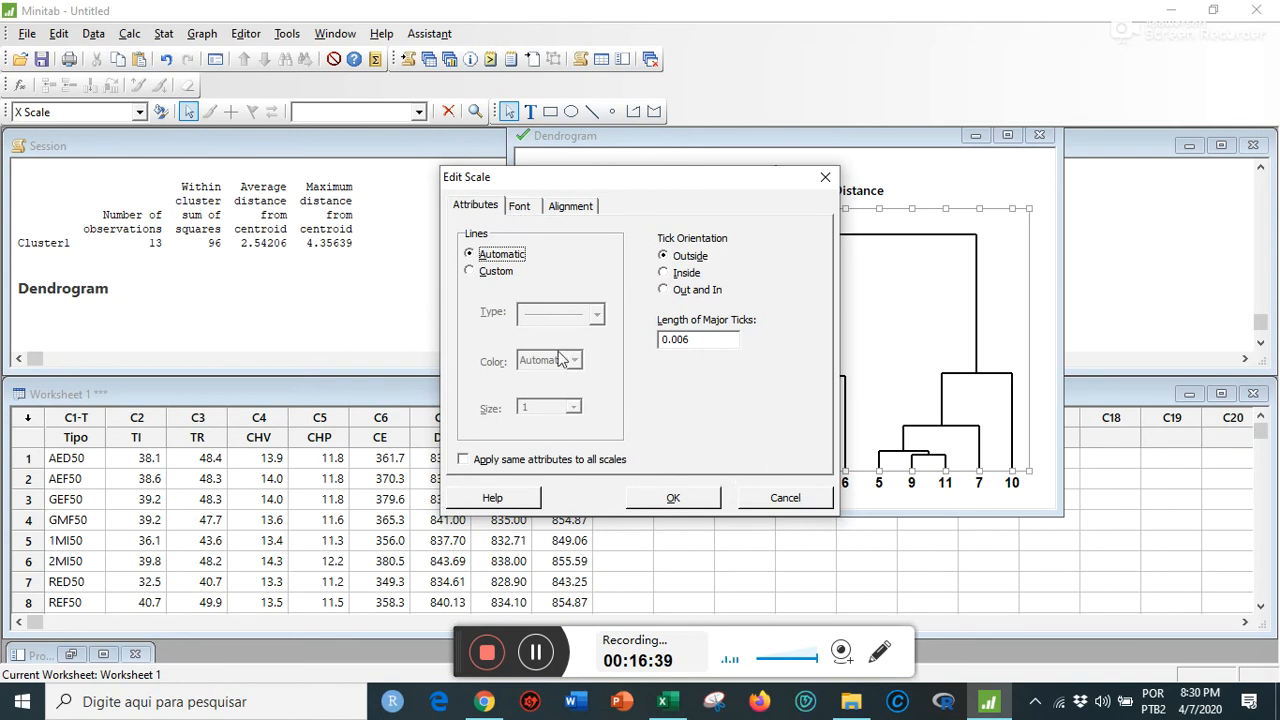
click(519, 209)
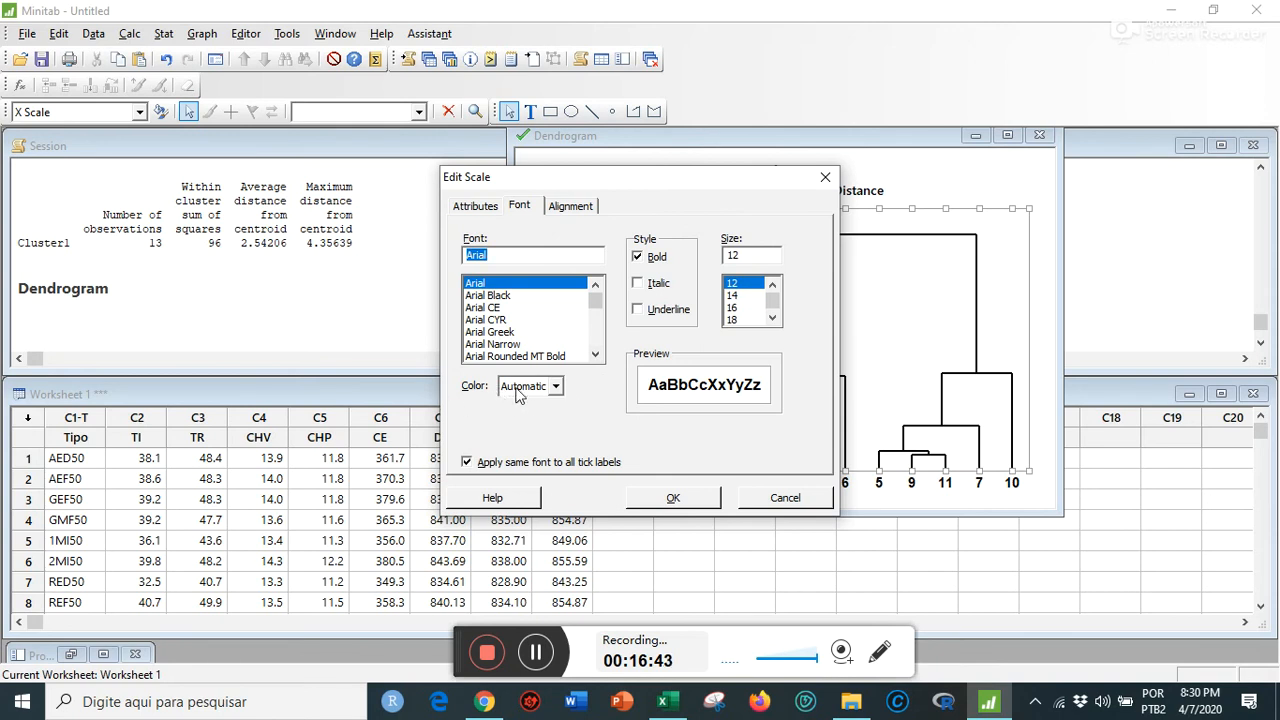
click(466, 463)
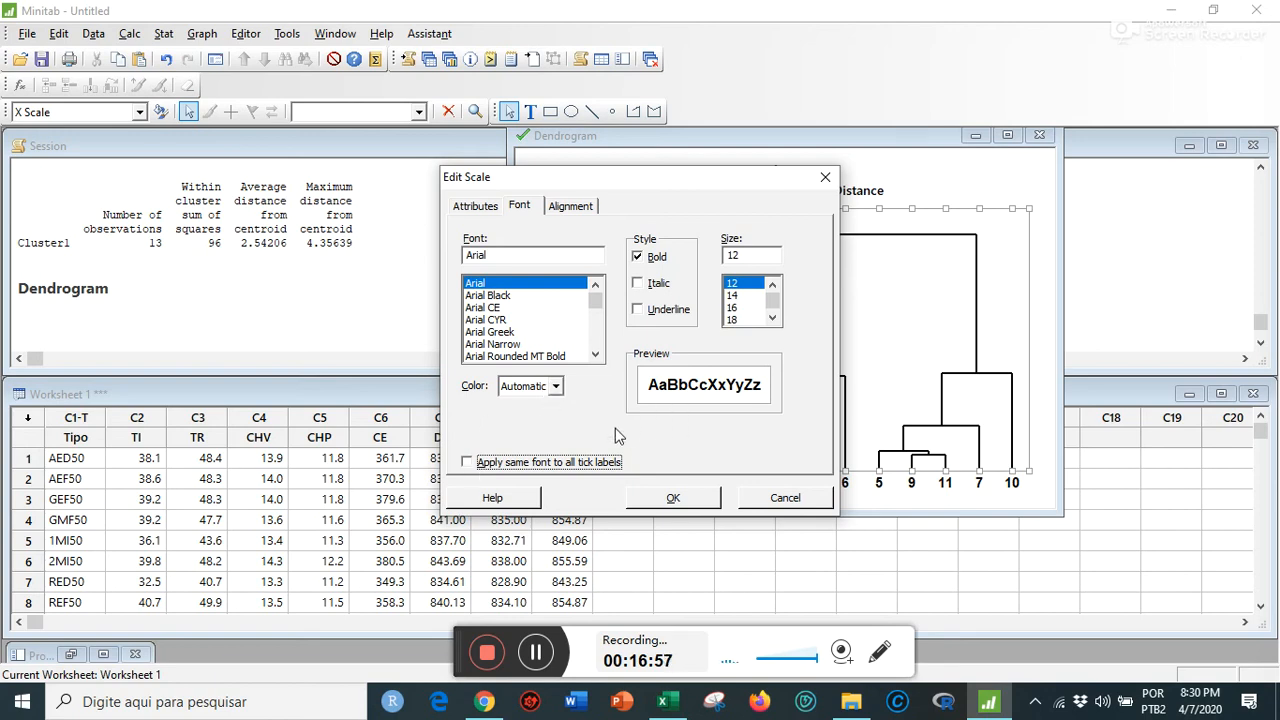
click(557, 387)
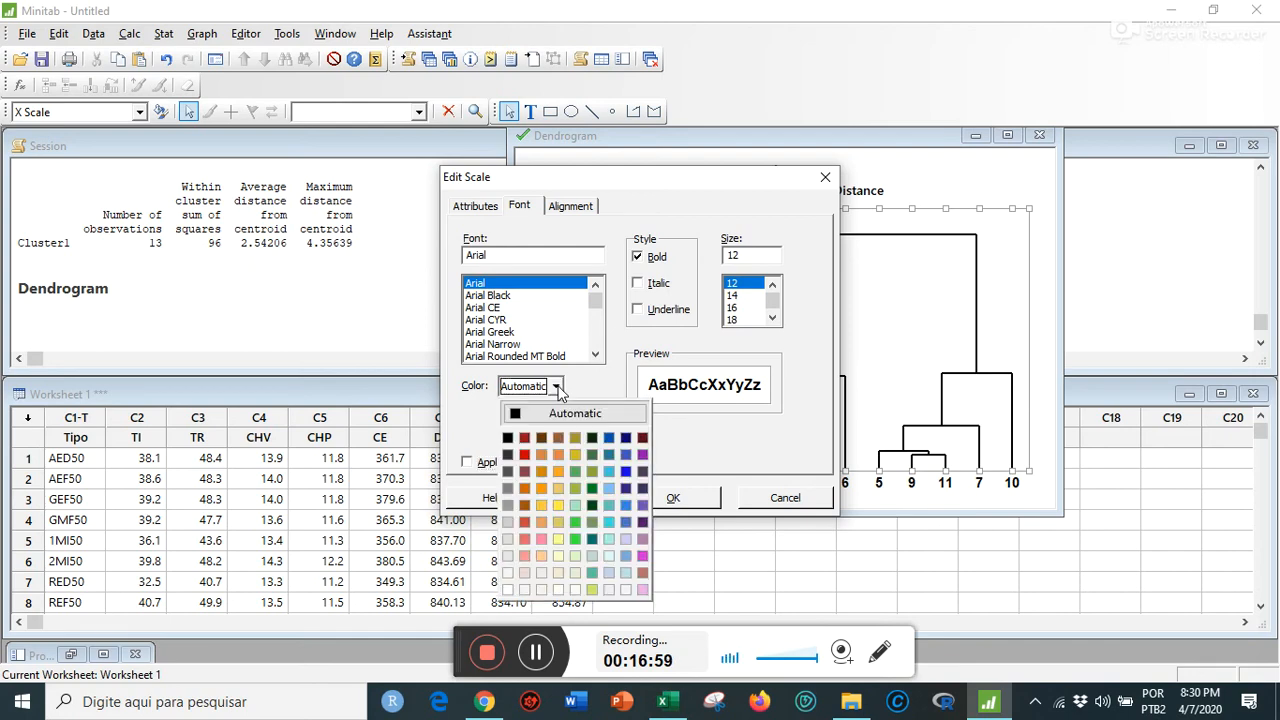
click(528, 455)
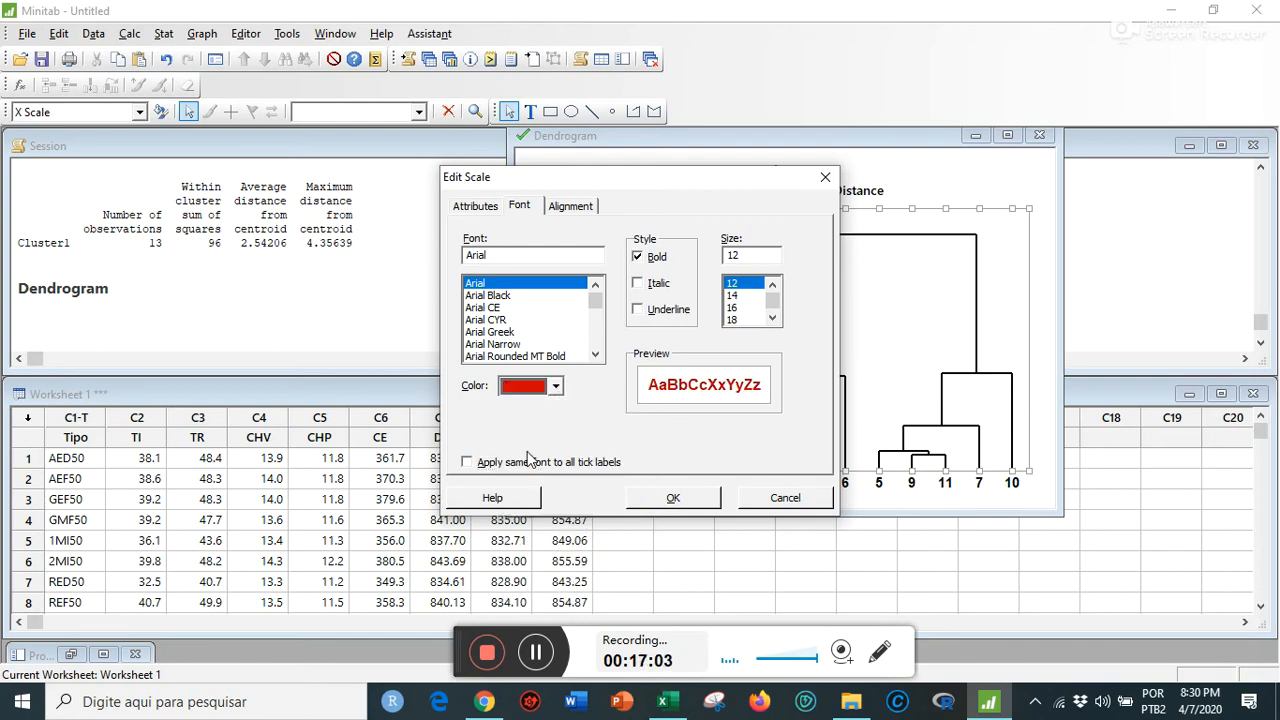
click(674, 499)
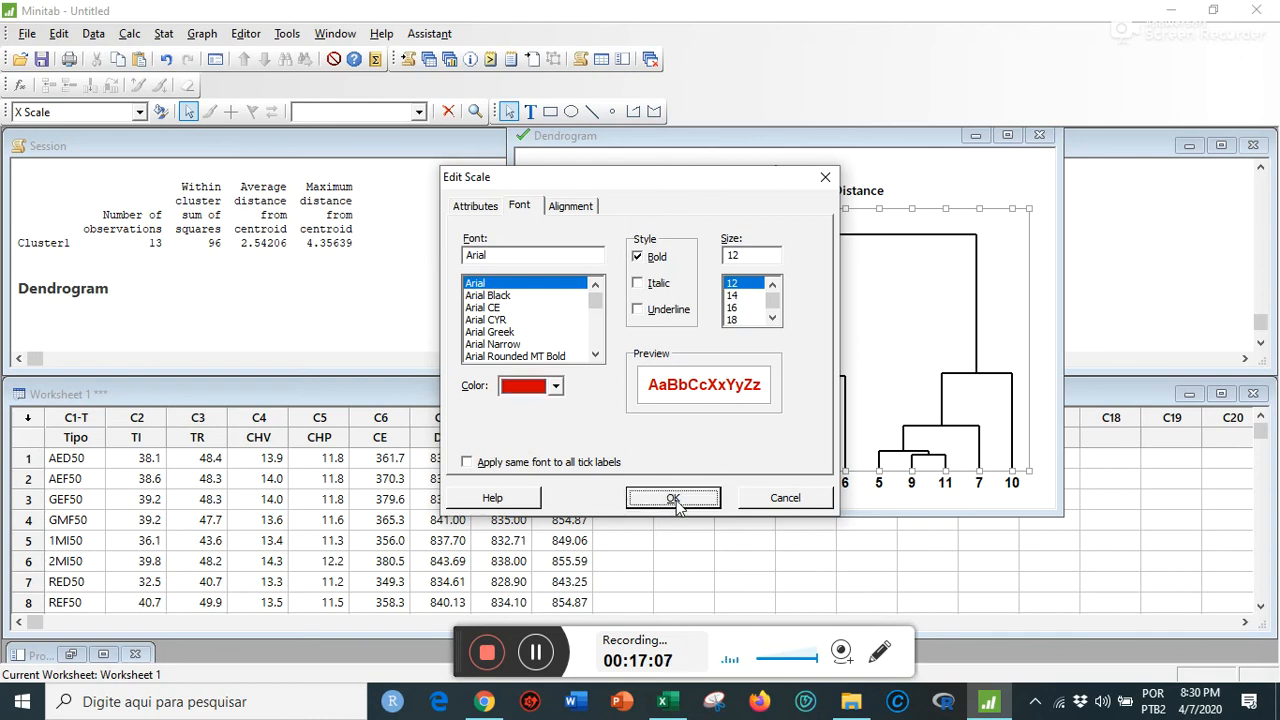
click(535, 180)
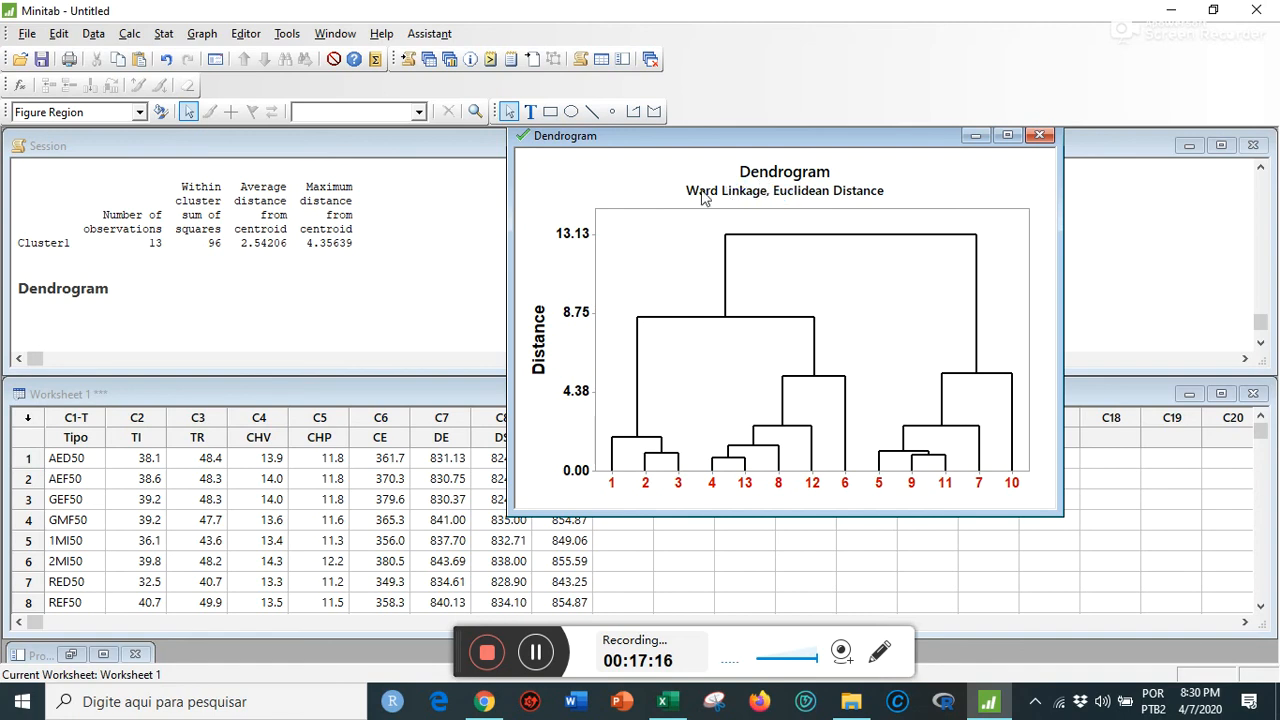
- Remove the "Dendrogram" title text from the graph, leaving the linkage subtitle in place
double_click(785, 181)
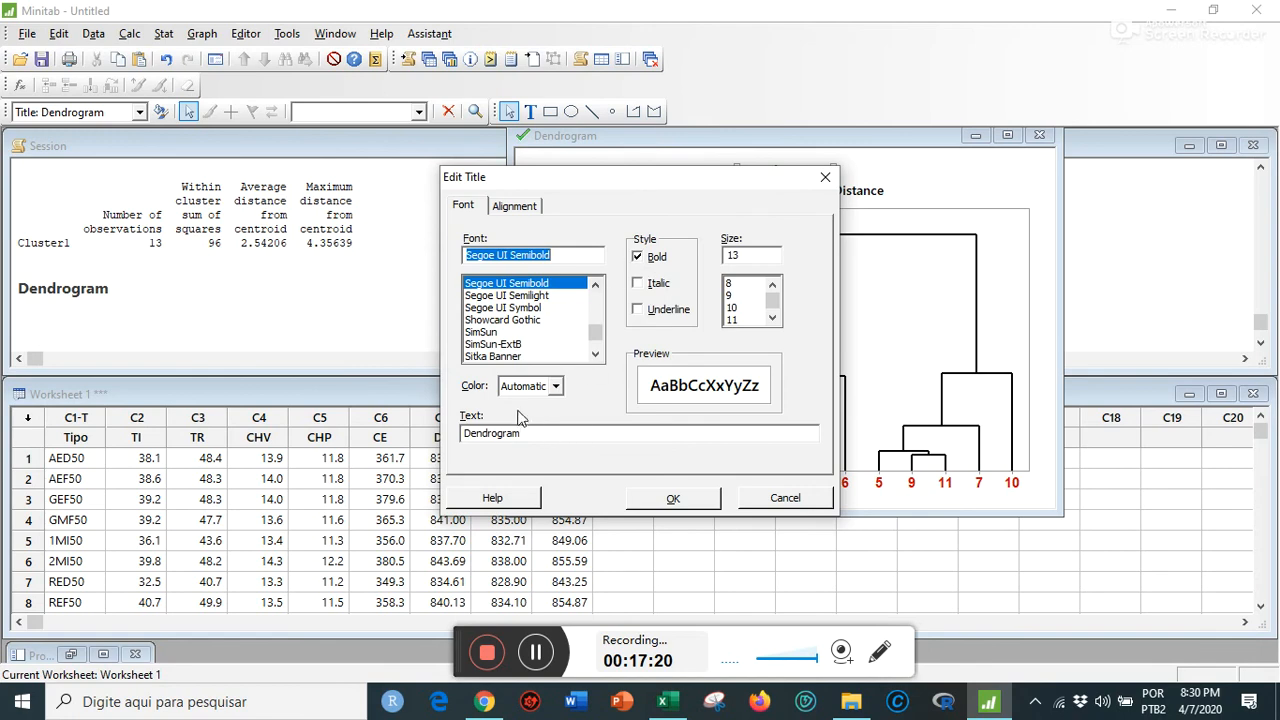
drag(534, 433, 466, 433)
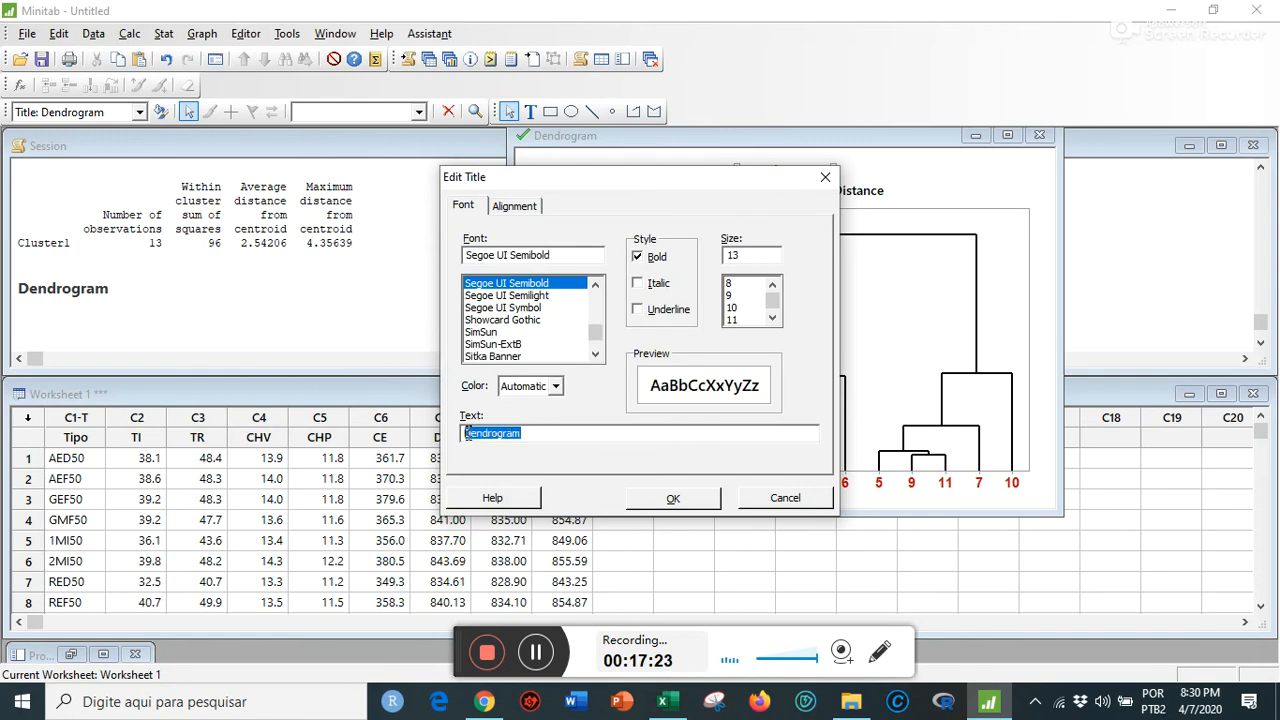
key(Delete)
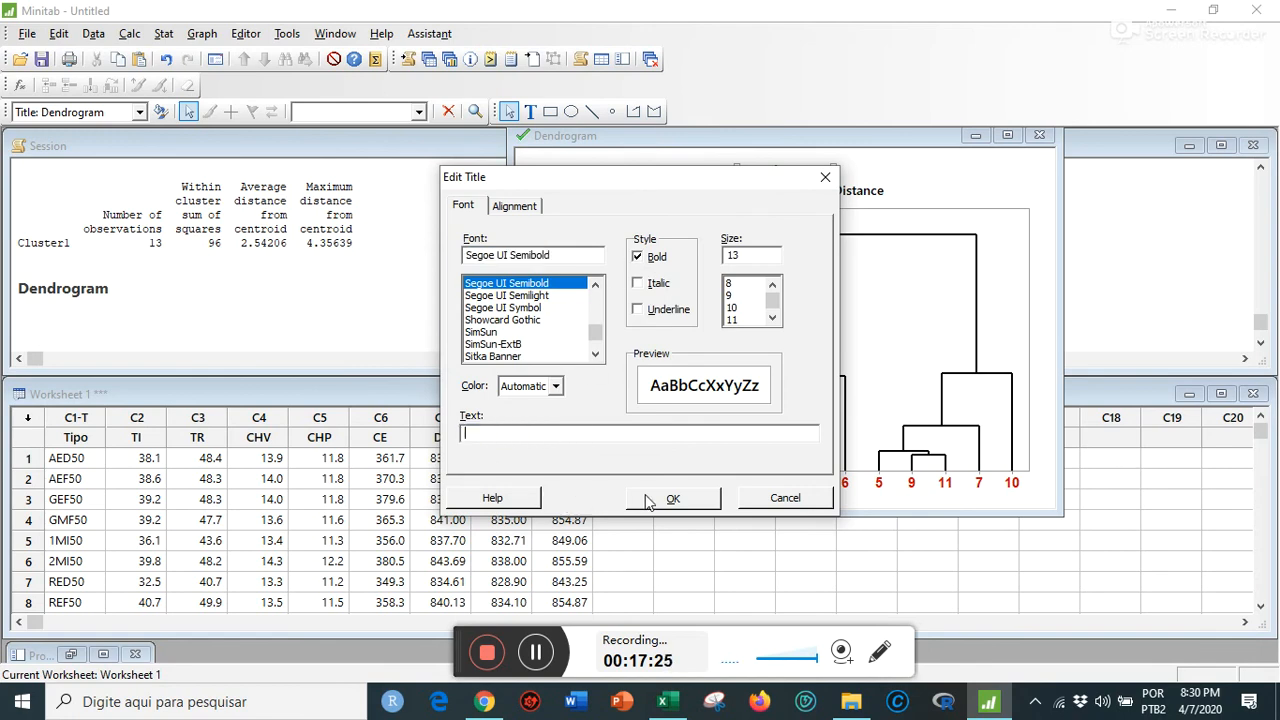
click(673, 500)
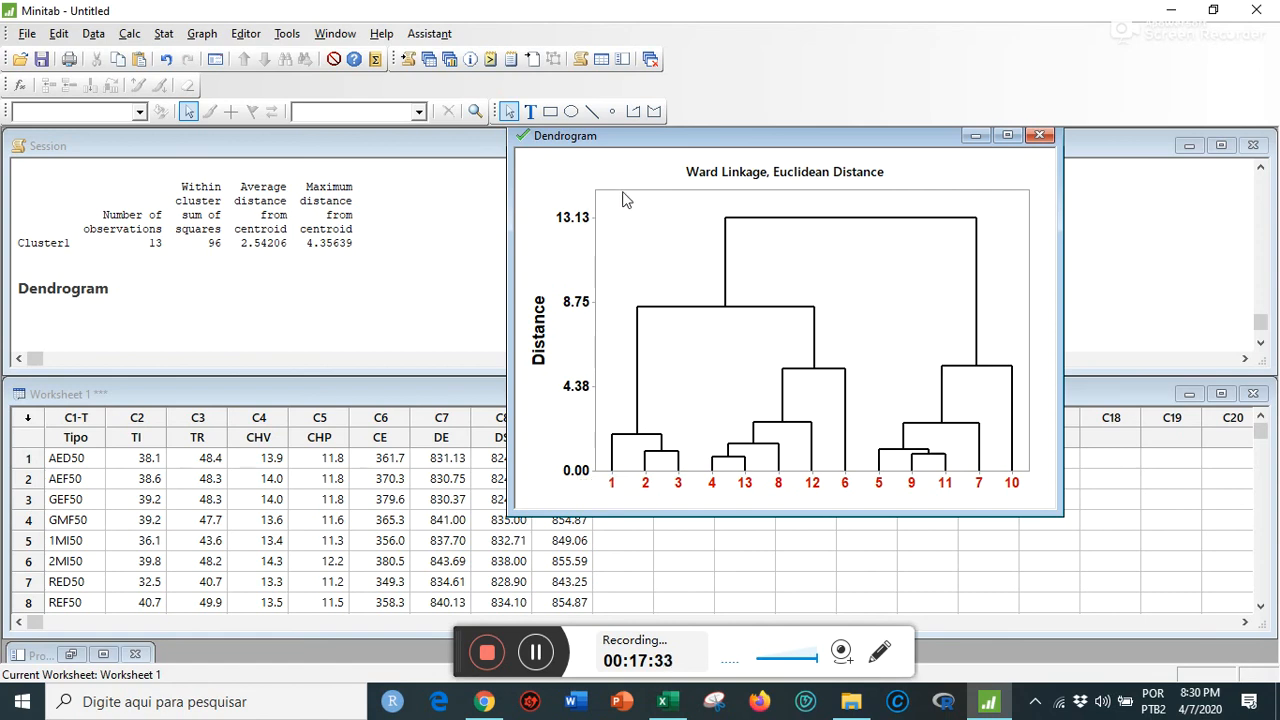
- Give the Y scale custom black lines and apply the same attributes to all scales of the dendrogram
double_click(595, 350)
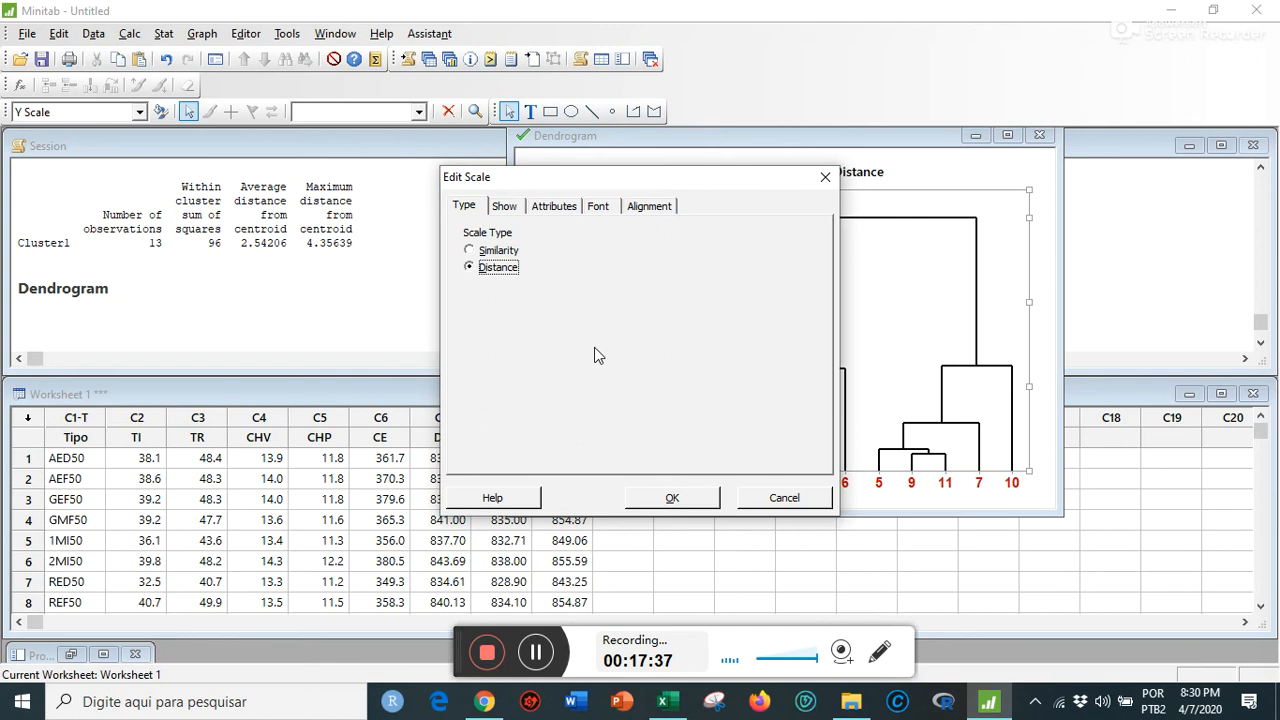
click(556, 207)
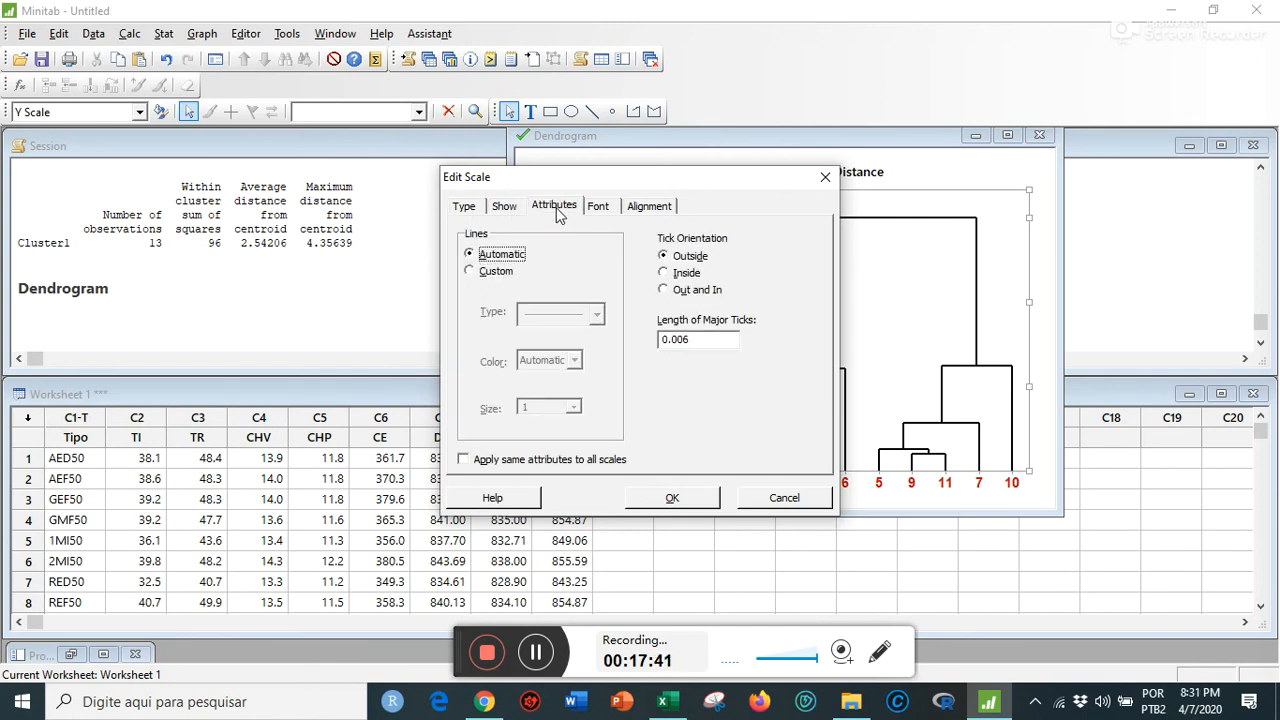
click(470, 272)
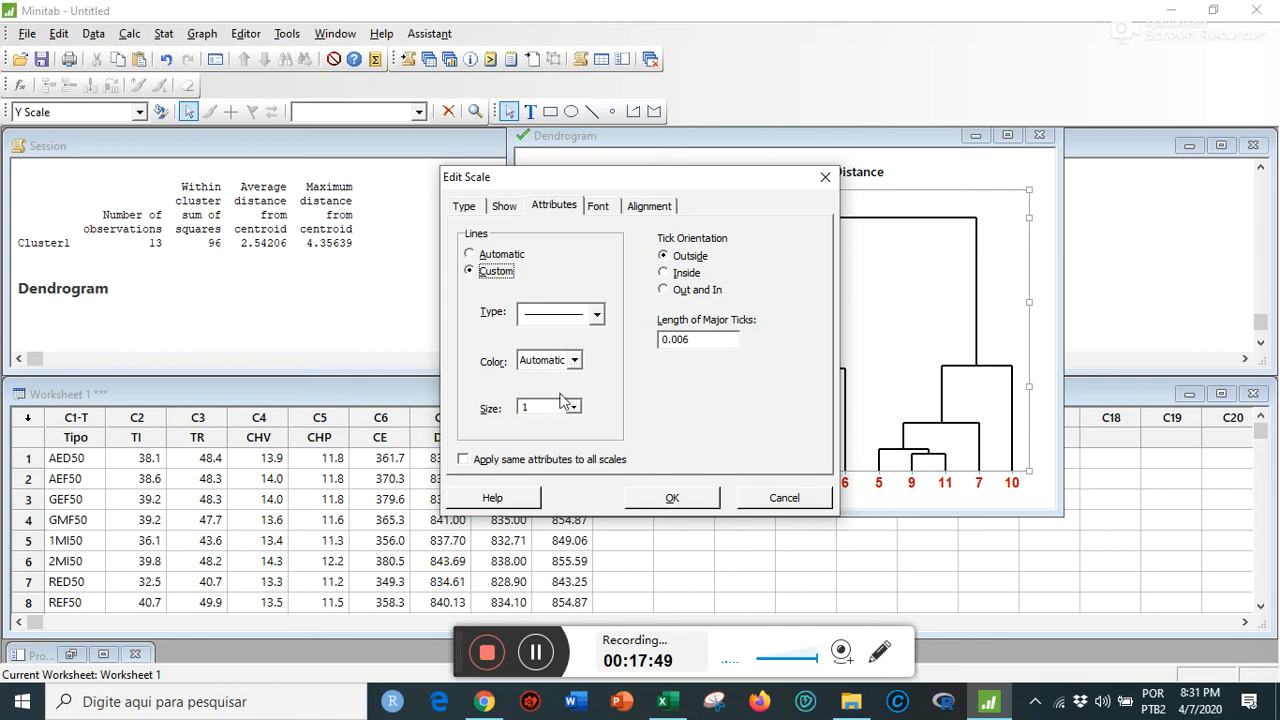
click(575, 362)
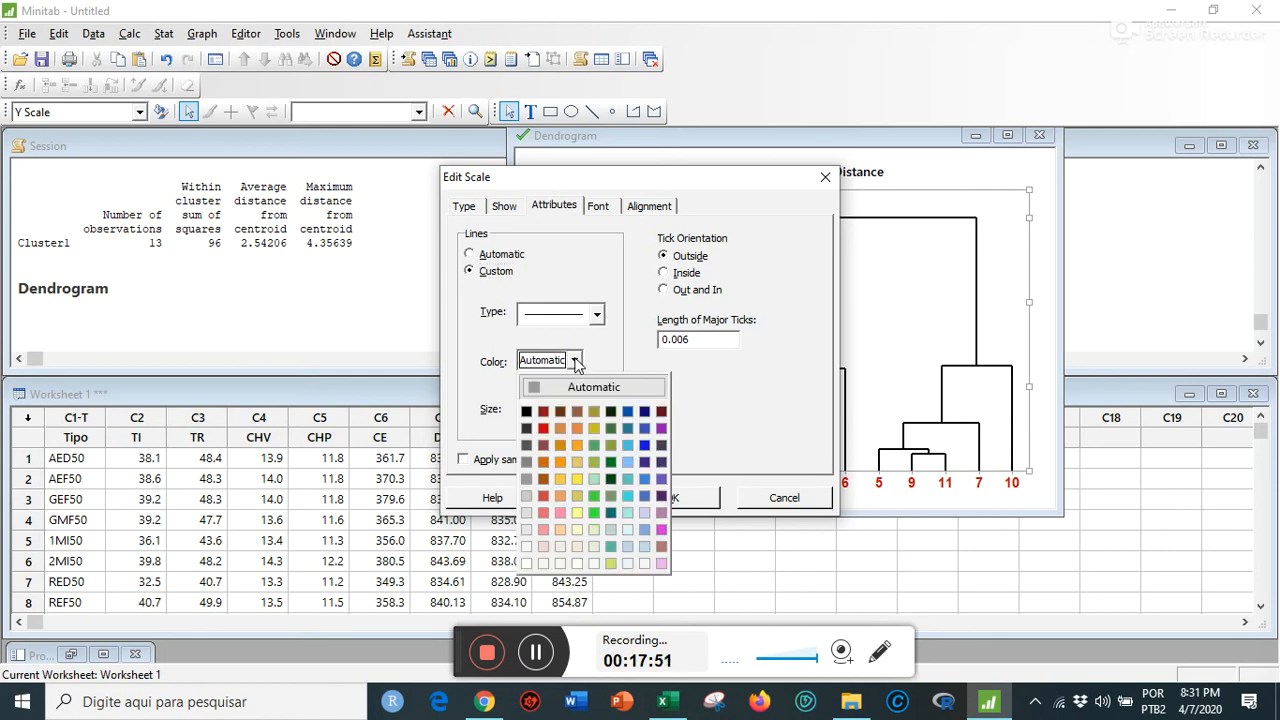
click(527, 413)
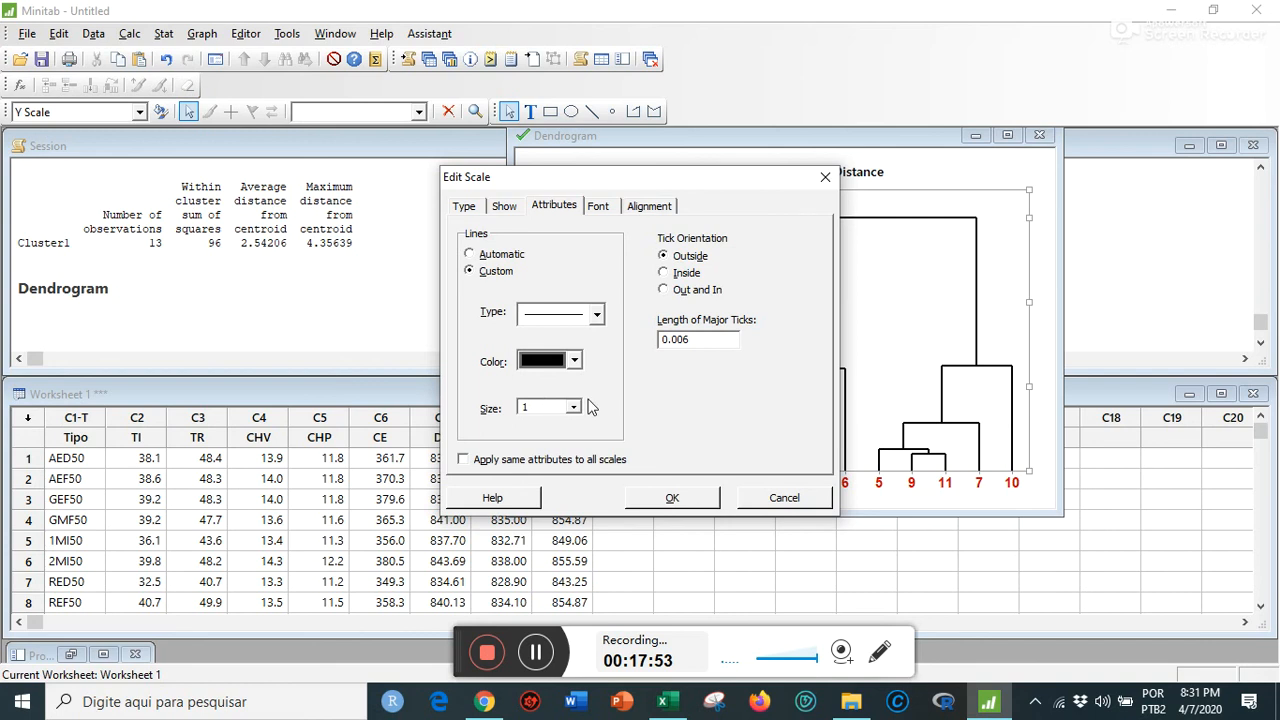
click(463, 461)
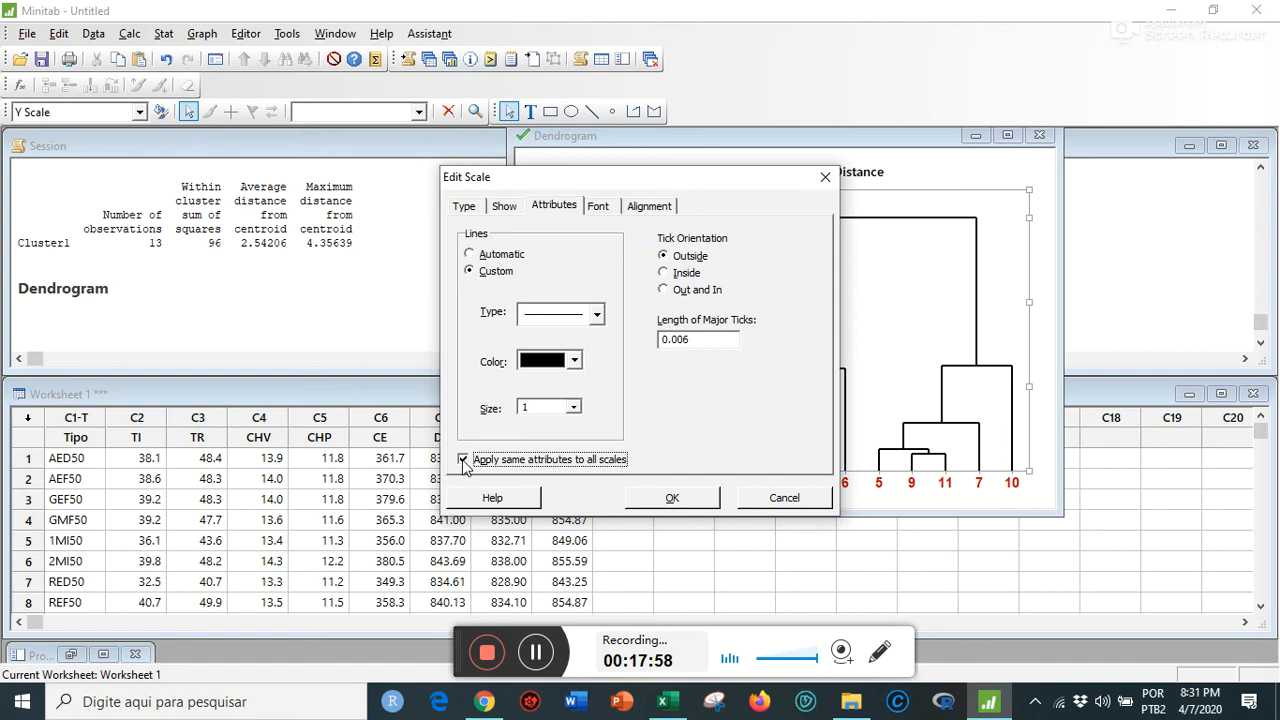
click(672, 498)
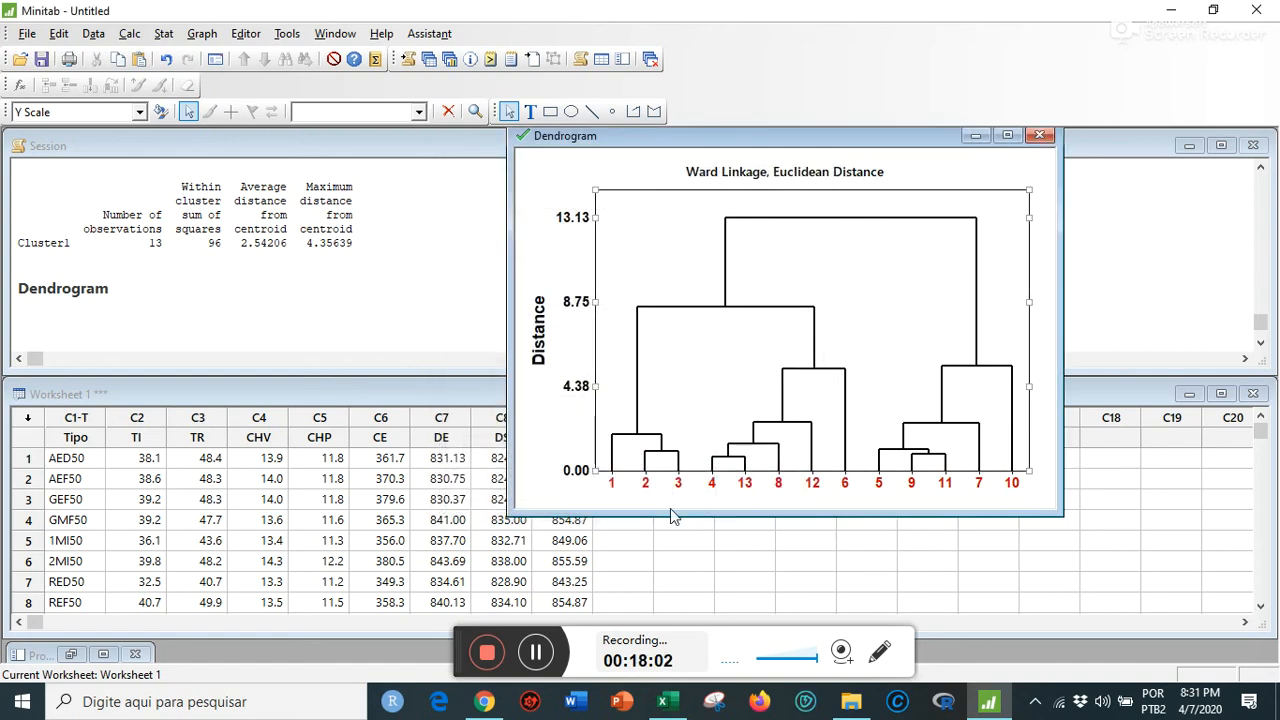
click(583, 503)
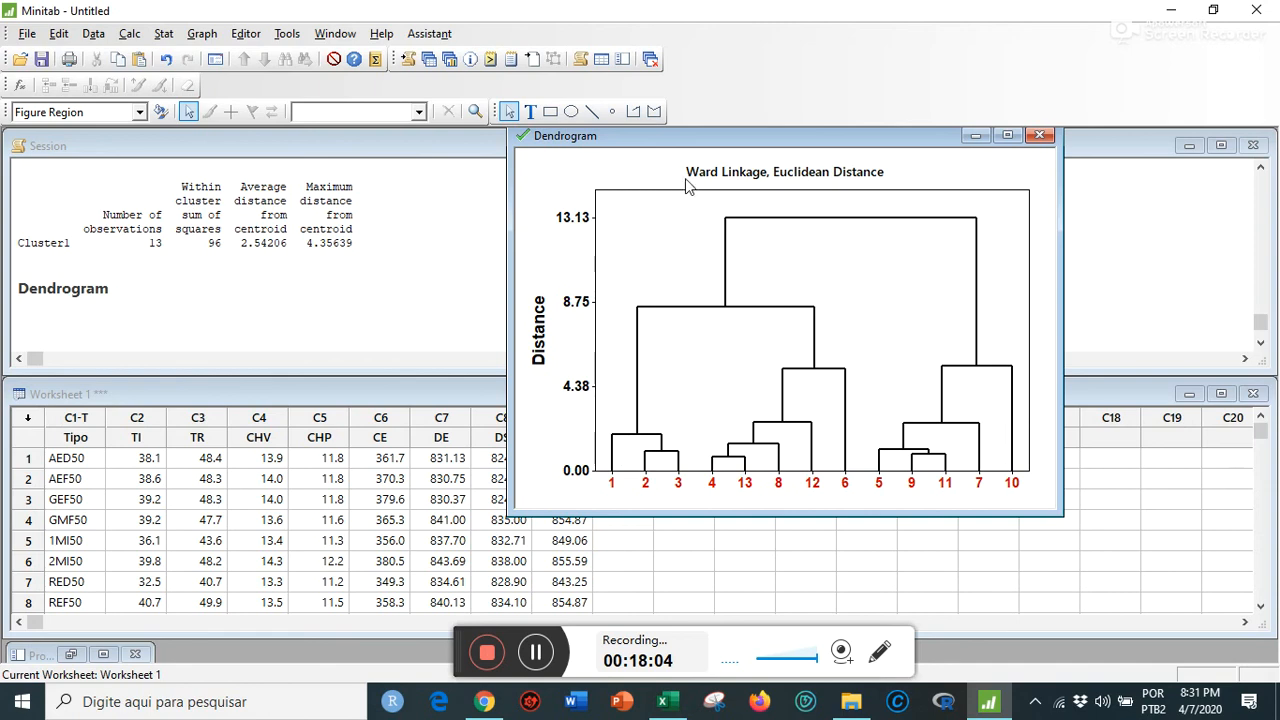